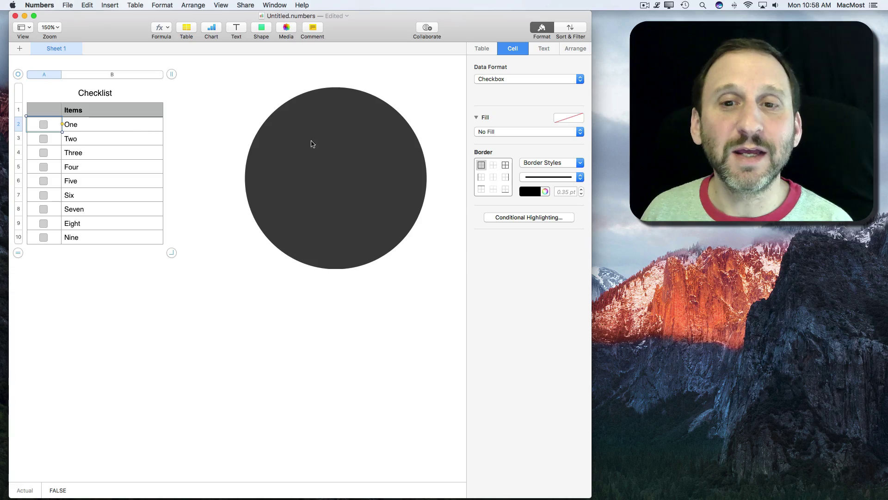
Step: Tick the checkboxes for items One through Seven so the pie chart reaches 78% complete
{"action": "left_click", "coordinate": [43, 124]}
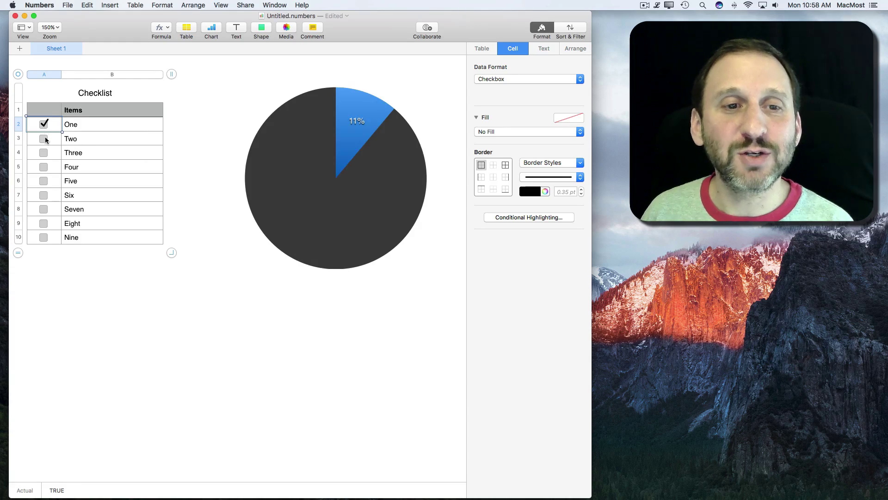
{"action": "left_click", "coordinate": [43, 139]}
{"action": "left_click", "coordinate": [44, 152]}
{"action": "left_click", "coordinate": [44, 167]}
{"action": "left_click", "coordinate": [43, 181]}
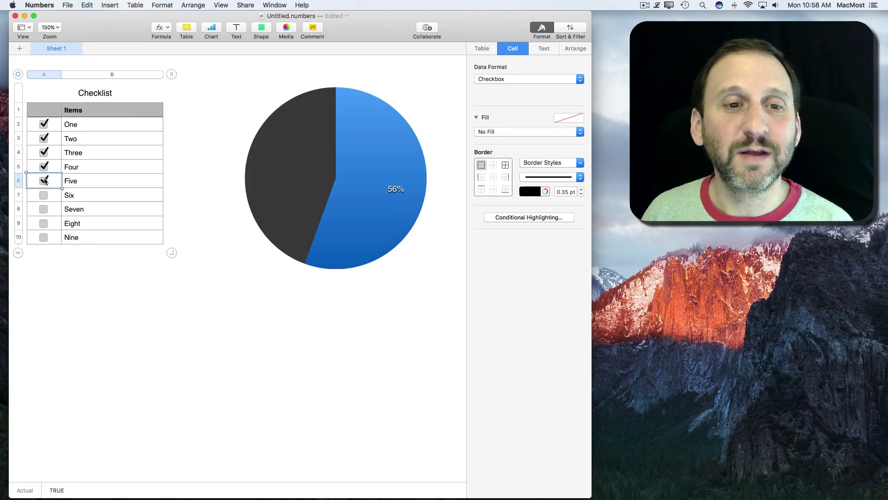
{"action": "left_click", "coordinate": [43, 195]}
{"action": "left_click", "coordinate": [44, 208]}
Step: Tick the last demo checkbox, then delete the new spreadsheet's default empty table
{"action": "left_click", "coordinate": [43, 223]}
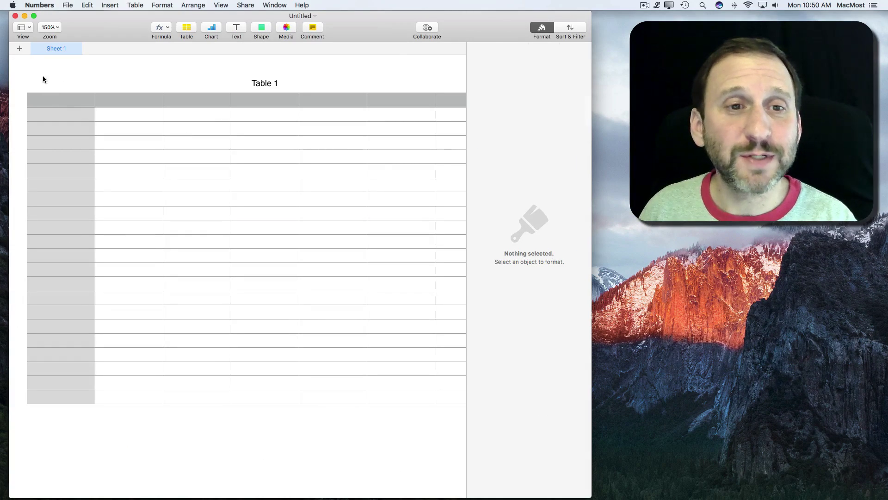
{"action": "left_click", "coordinate": [44, 79]}
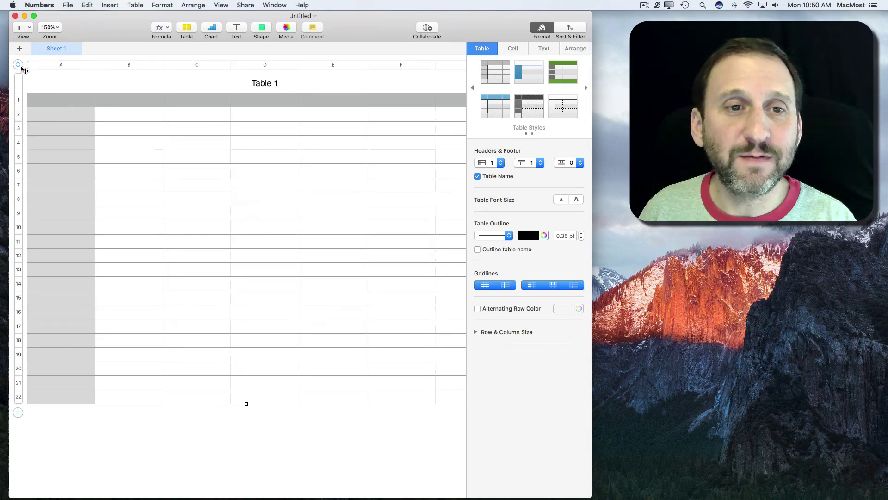
{"action": "key", "text": "BackSpace"}
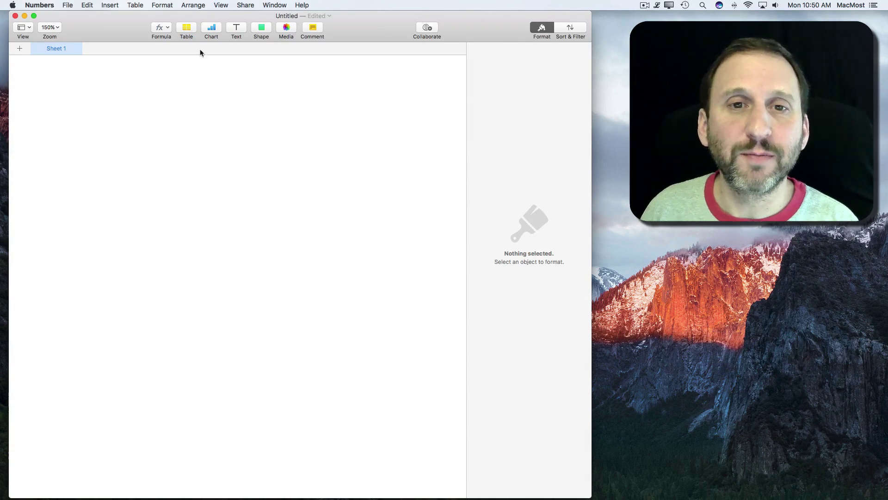
Step: Insert a checkbox-style table and trim it to two columns
{"action": "left_click", "coordinate": [187, 30]}
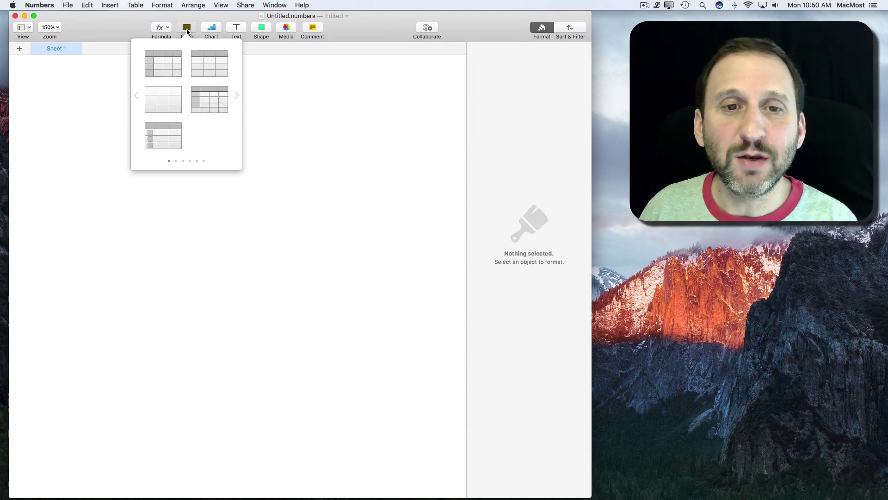
{"action": "left_click", "coordinate": [162, 136]}
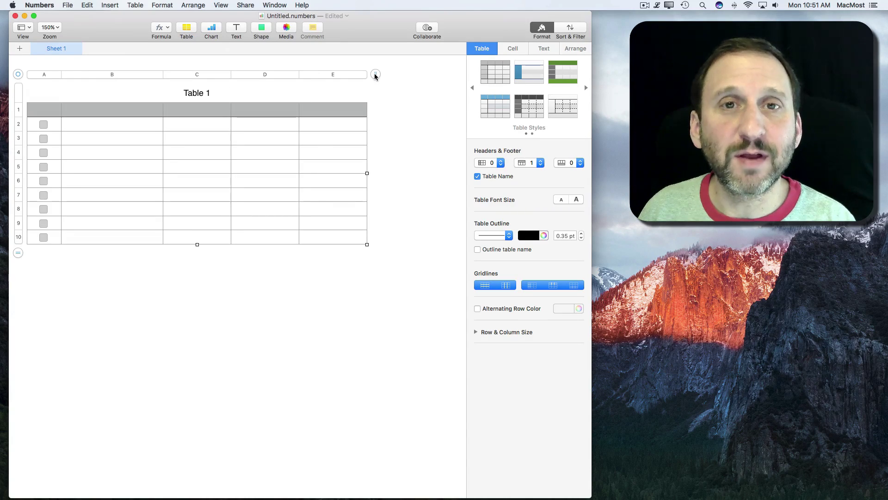
{"action": "left_click_drag", "start_coordinate": [376, 75], "coordinate": [194, 82]}
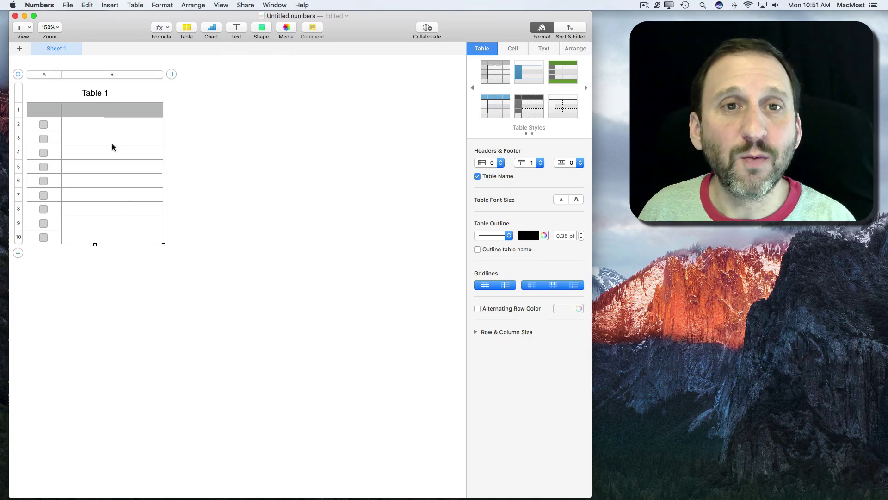
Step: Rename the table to 'Checklist'
{"action": "left_click", "coordinate": [93, 92]}
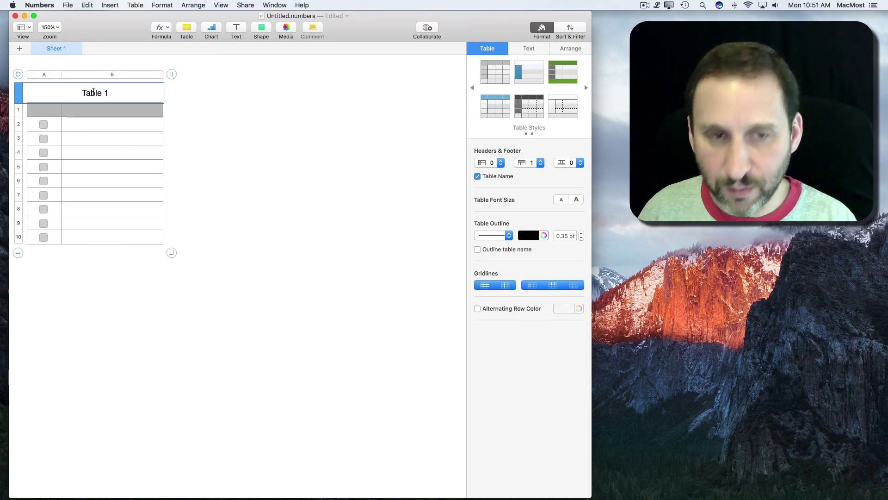
{"action": "left_click", "coordinate": [93, 92]}
{"action": "type", "text": "Checklist"}
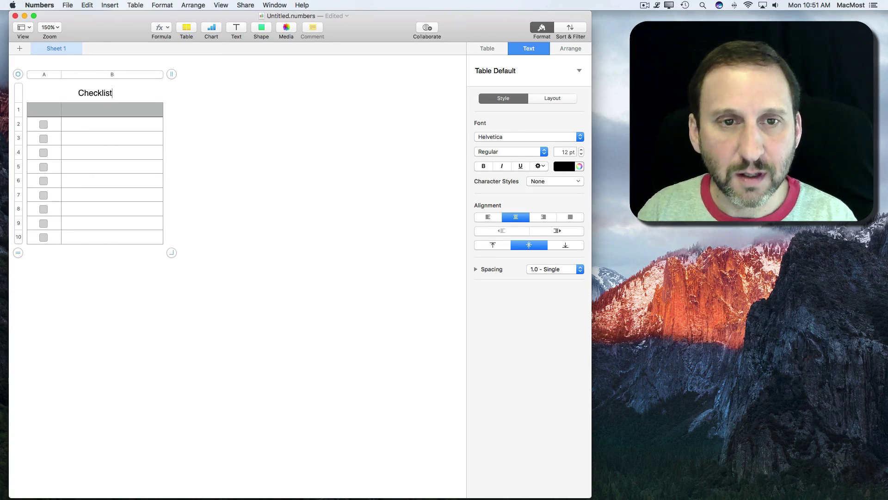
Step: Enter items One through Nine down column B starting at B2
{"action": "left_click", "coordinate": [106, 125]}
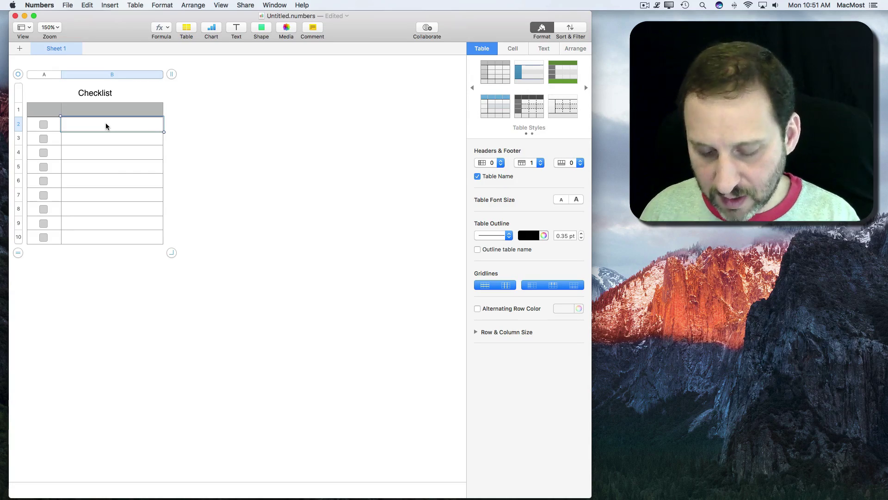
{"action": "type", "text": "One"}
{"action": "key", "text": "Return"}
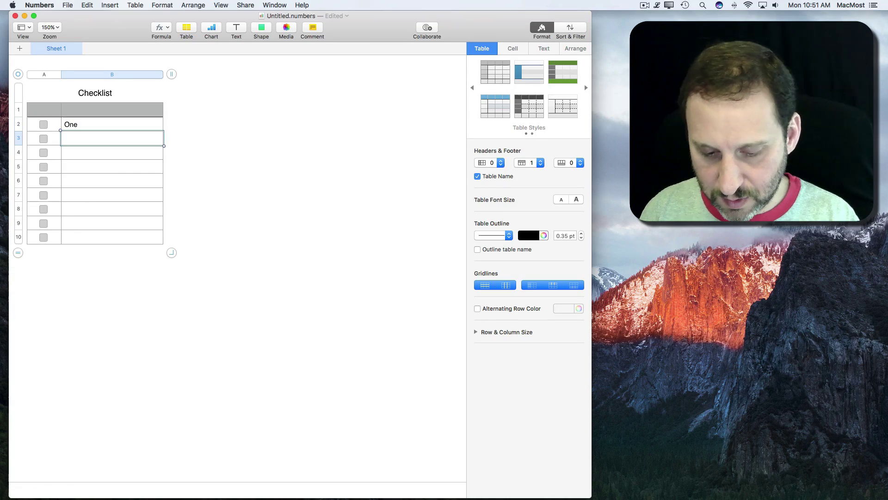
{"action": "type", "text": "Two"}
{"action": "key", "text": "Return"}
{"action": "type", "text": "Three"}
{"action": "key", "text": "Return"}
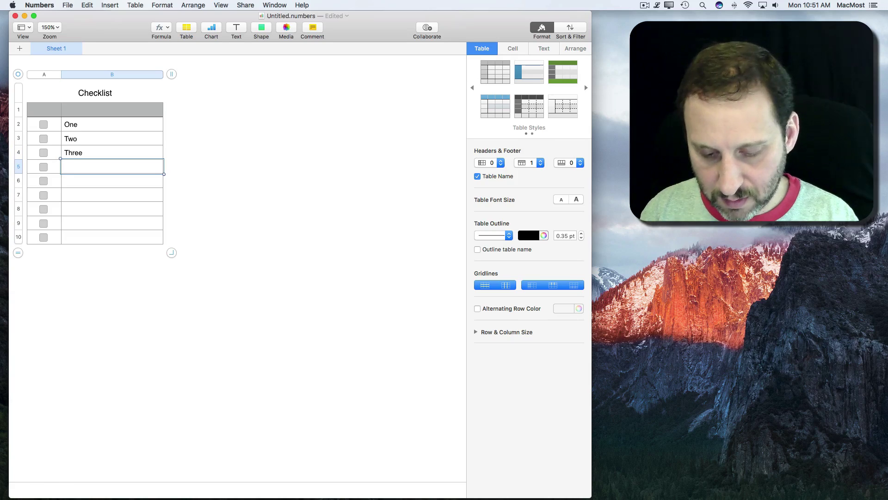
{"action": "type", "text": "Four"}
{"action": "key", "text": "Return"}
{"action": "type", "text": "Five"}
{"action": "key", "text": "Return"}
{"action": "type", "text": "Six"}
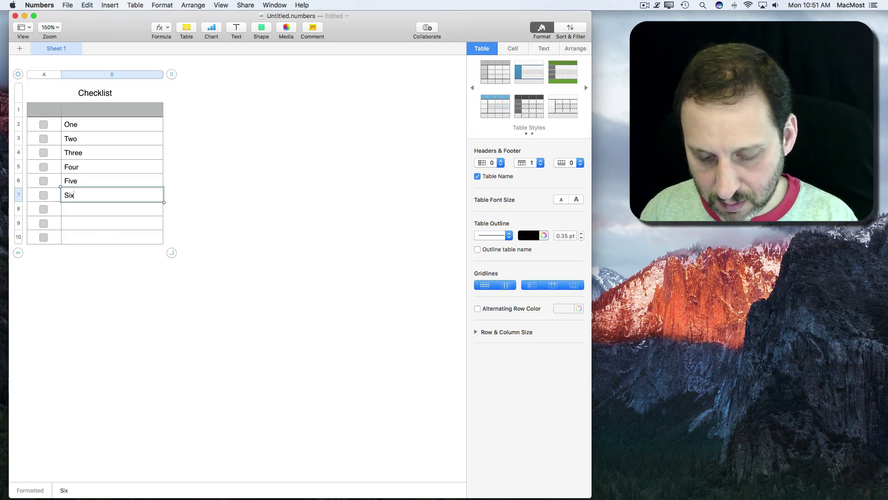
{"action": "key", "text": "Return"}
{"action": "type", "text": "Seven"}
{"action": "key", "text": "Return"}
{"action": "type", "text": "Eight"}
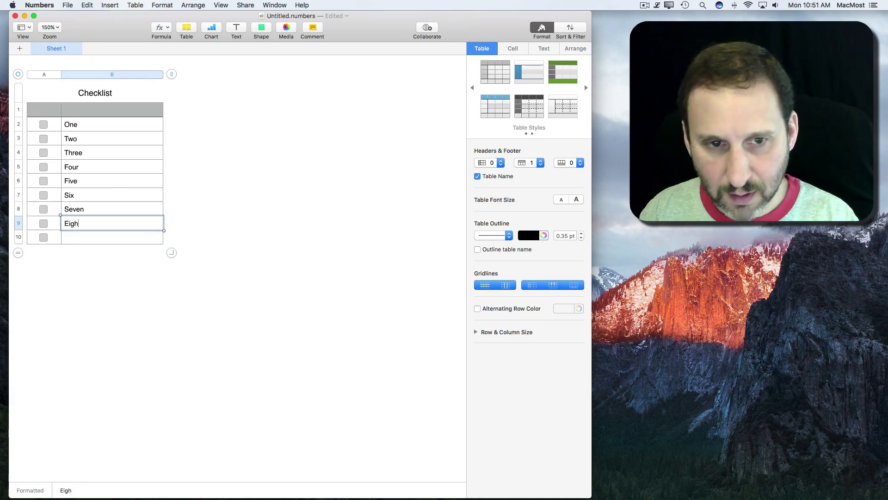
{"action": "key", "text": "Return"}
{"action": "type", "text": "Nine"}
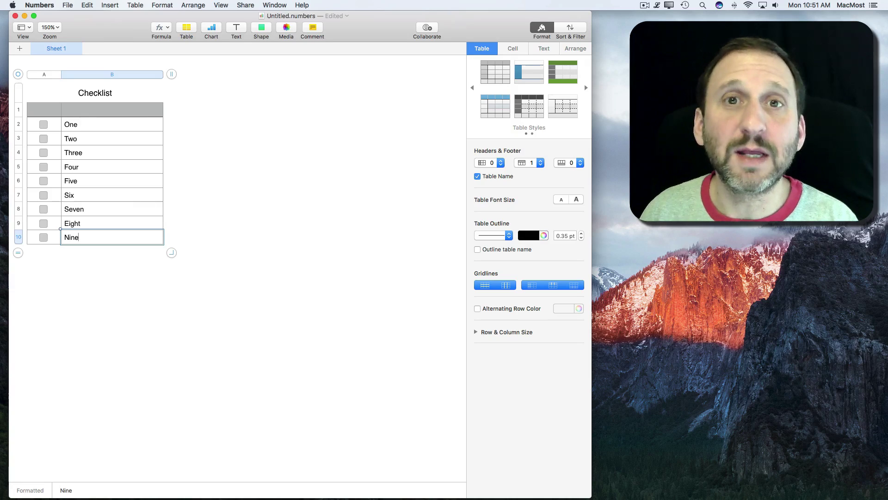
Step: Test-tick the checkboxes for items One and Two, then clear both again
{"action": "left_click", "coordinate": [218, 124]}
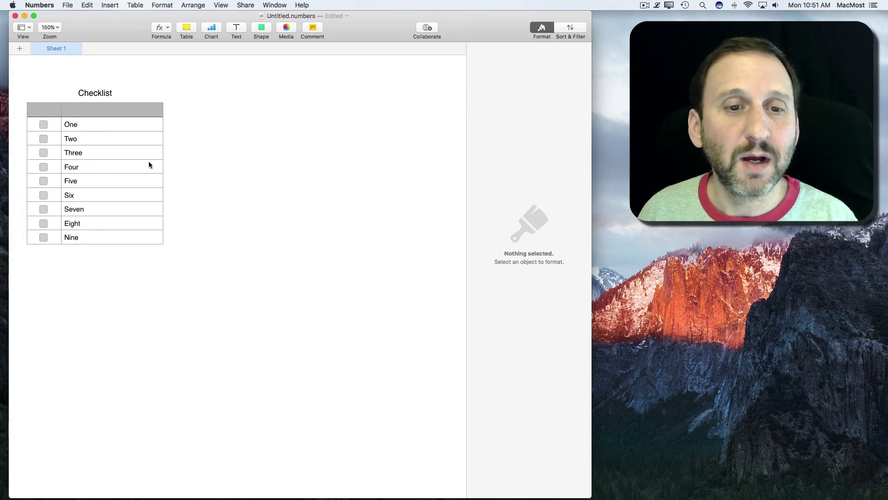
{"action": "left_click", "coordinate": [44, 125]}
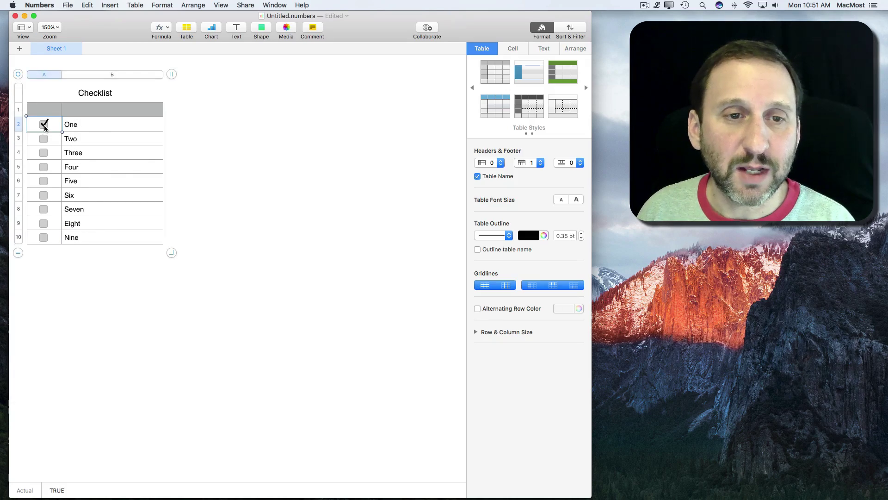
{"action": "left_click", "coordinate": [44, 139]}
{"action": "left_click", "coordinate": [42, 126]}
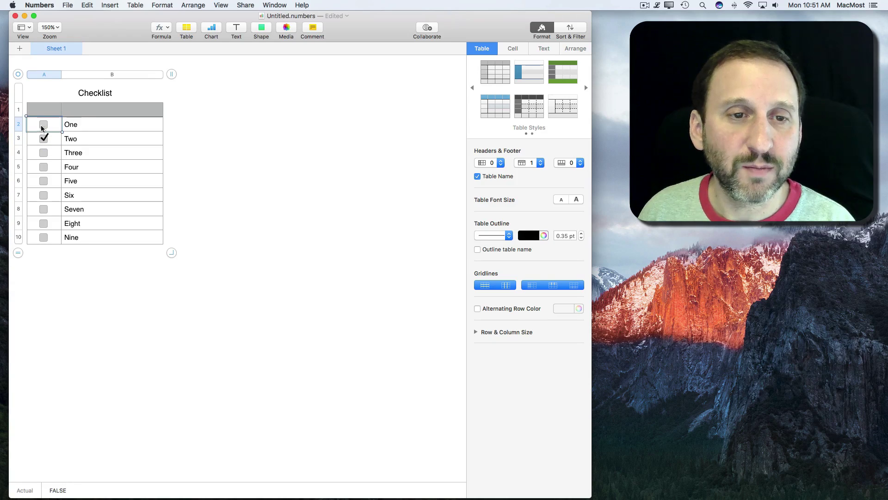
{"action": "left_click", "coordinate": [44, 139]}
{"action": "left_click", "coordinate": [201, 124]}
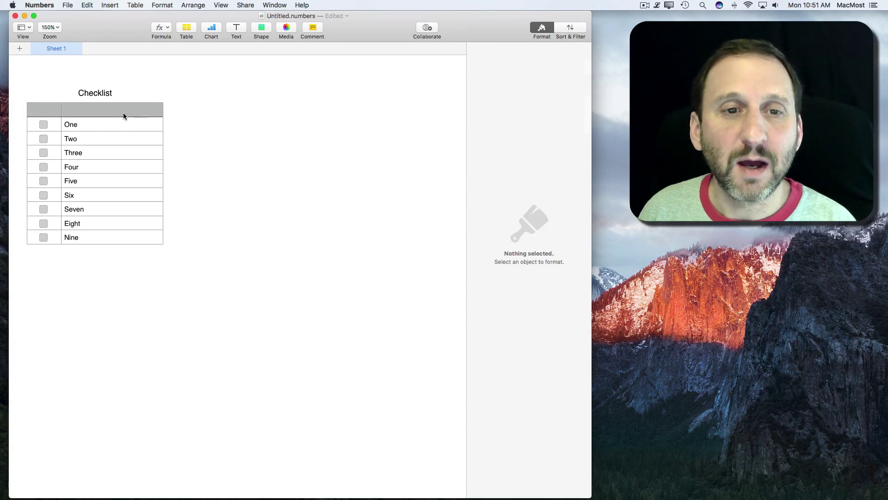
Step: Enter 'Items' as the header cell of column B
{"action": "double_click", "coordinate": [124, 114]}
{"action": "type", "text": "Item"}
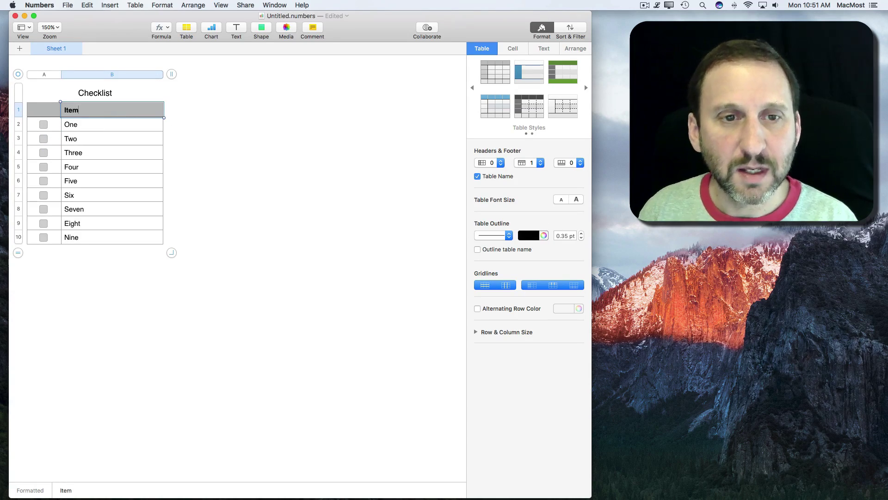
{"action": "type", "text": "s"}
{"action": "key", "text": "Return"}
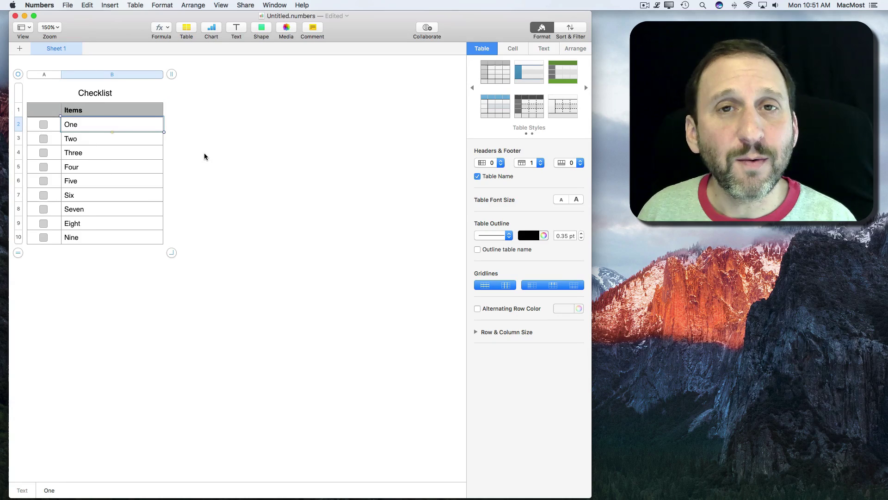
Step: Insert a 2D pie chart next to the Checklist table
{"action": "left_click", "coordinate": [212, 29]}
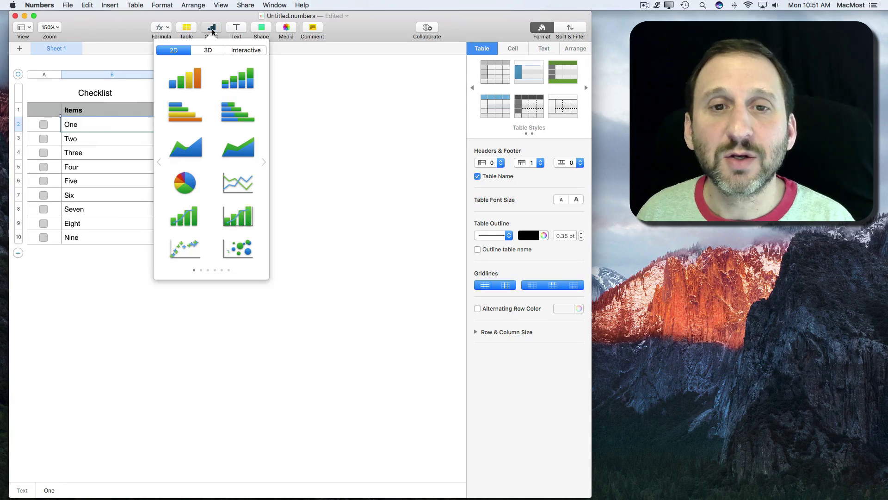
{"action": "left_click", "coordinate": [185, 187]}
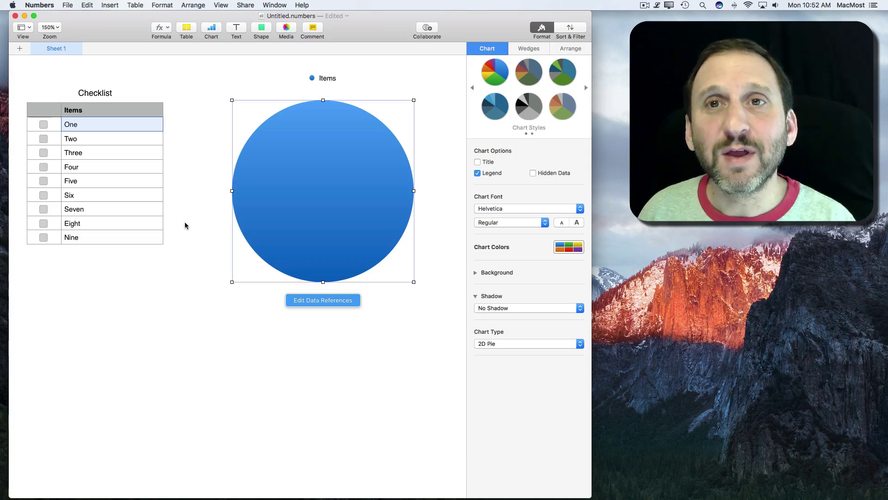
Step: Insert a plain table below the chart, trimmed to 2 columns and 1 row
{"action": "left_click", "coordinate": [185, 29]}
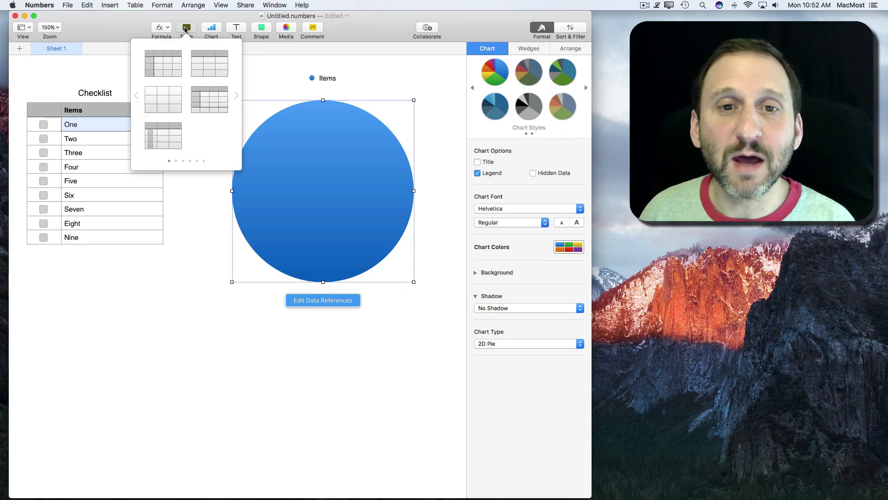
{"action": "left_click", "coordinate": [157, 102]}
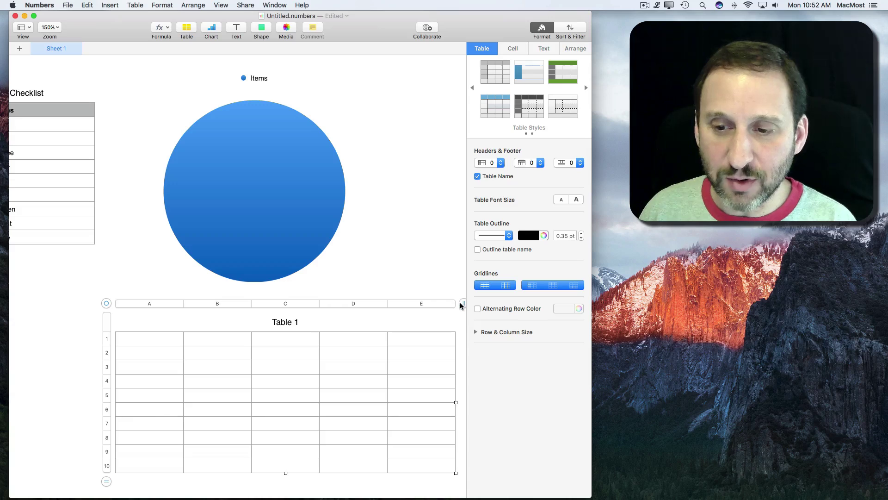
{"action": "left_click_drag", "start_coordinate": [462, 304], "coordinate": [273, 308]}
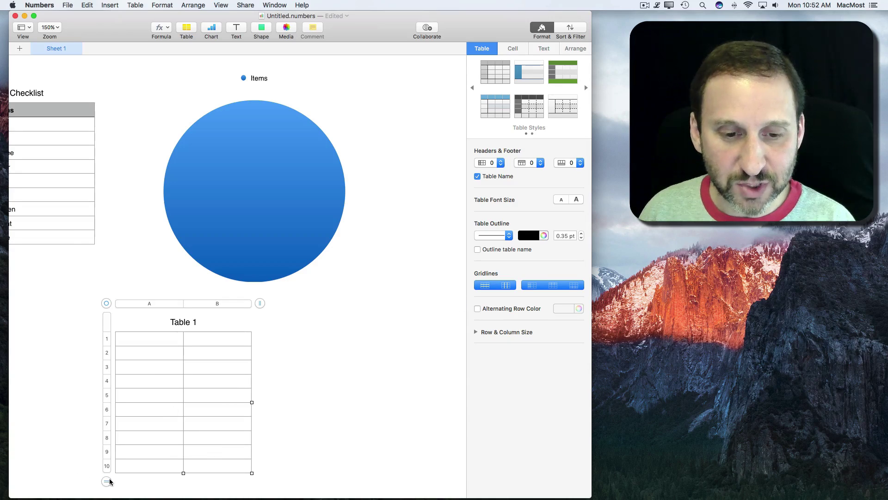
{"action": "left_click_drag", "start_coordinate": [110, 481], "coordinate": [107, 356]}
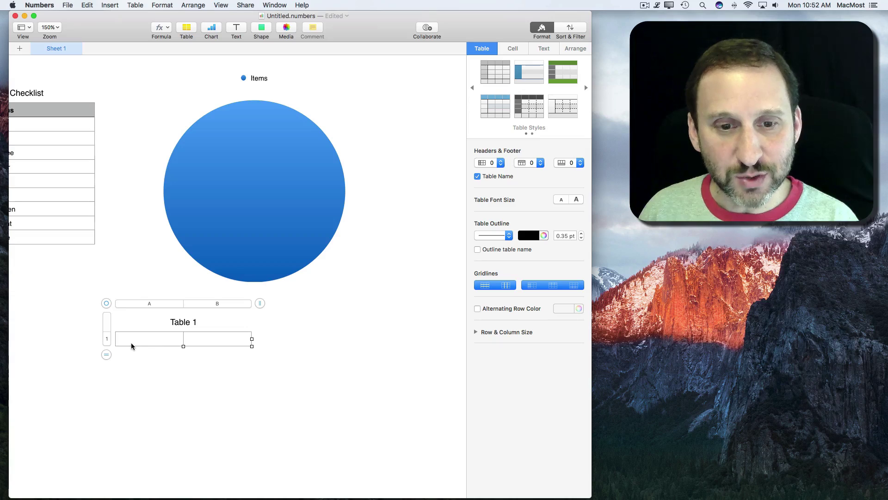
Step: Start editing cell A1 of the new helper table
{"action": "left_click", "coordinate": [165, 343]}
{"action": "left_click", "coordinate": [164, 340]}
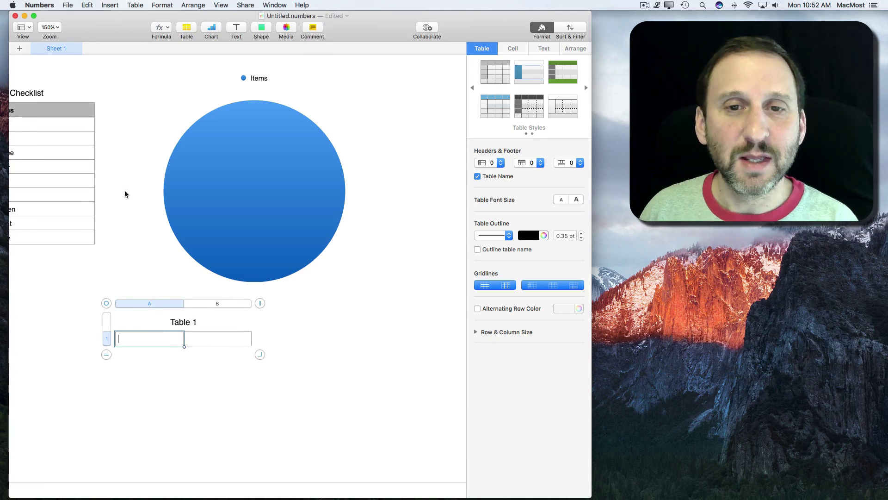
{"action": "scroll", "coordinate": [125, 193], "scroll_direction": "left", "scroll_amount": 5}
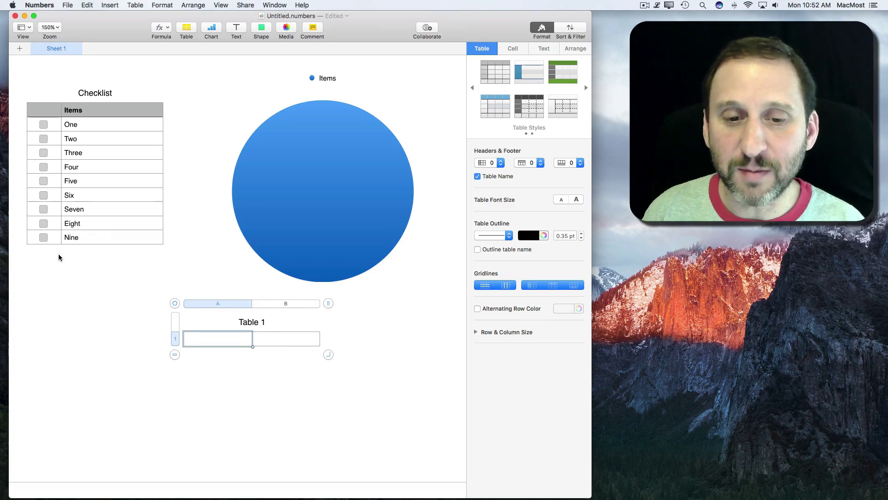
Step: Enter =COUNTIF(Checklist::A,true) in Table 1's cell A1
{"action": "type", "text": "="}
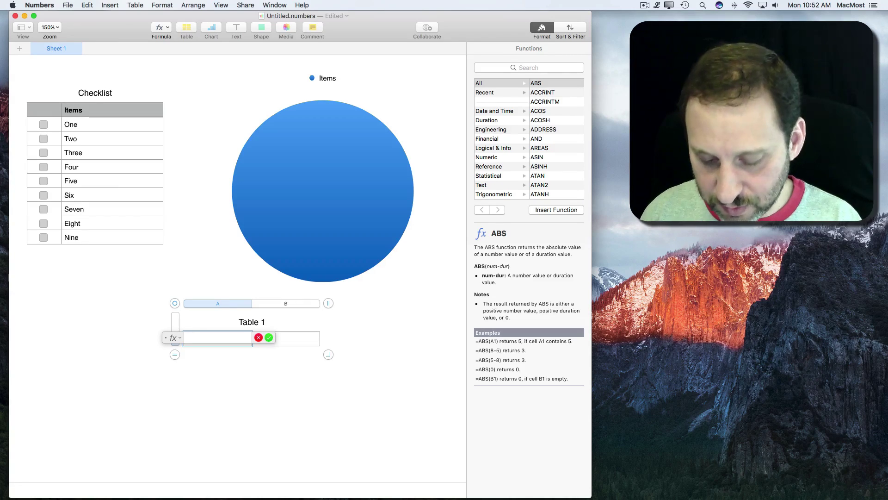
{"action": "type", "text": "COUNTIF"}
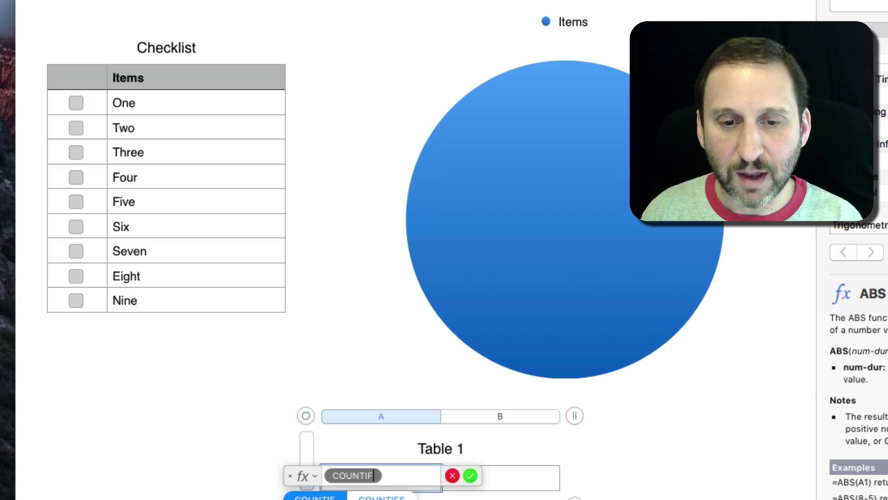
{"action": "key", "text": "Return"}
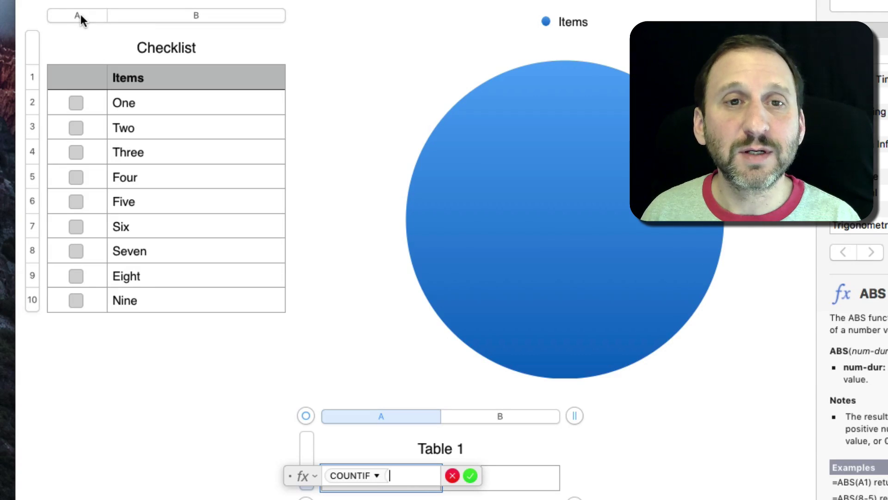
{"action": "left_click", "coordinate": [81, 15]}
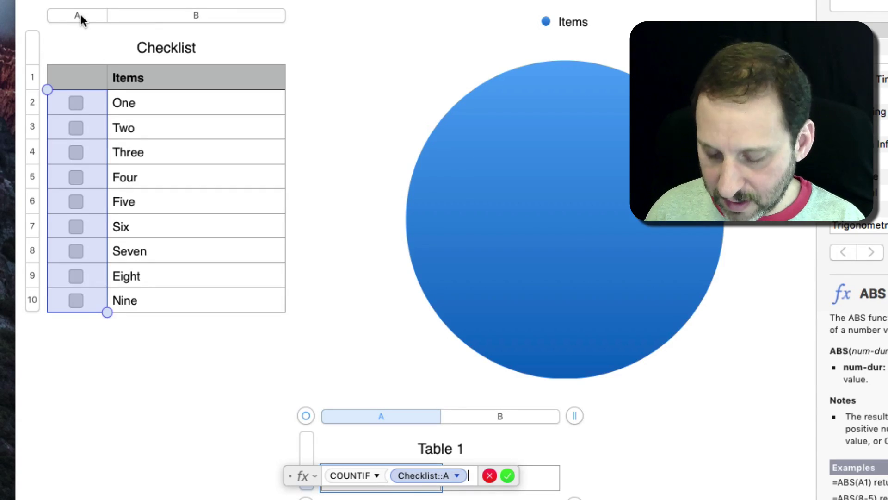
{"action": "type", "text": ","}
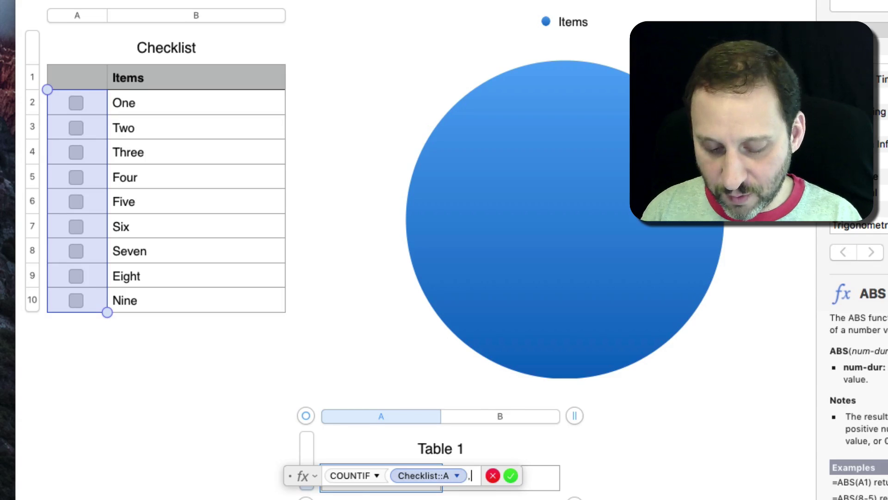
{"action": "type", "text": "true"}
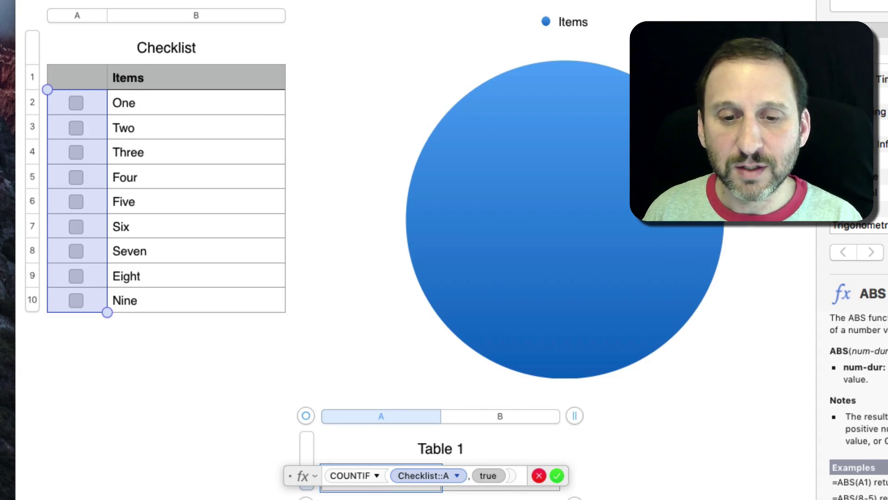
{"action": "key", "text": "Return"}
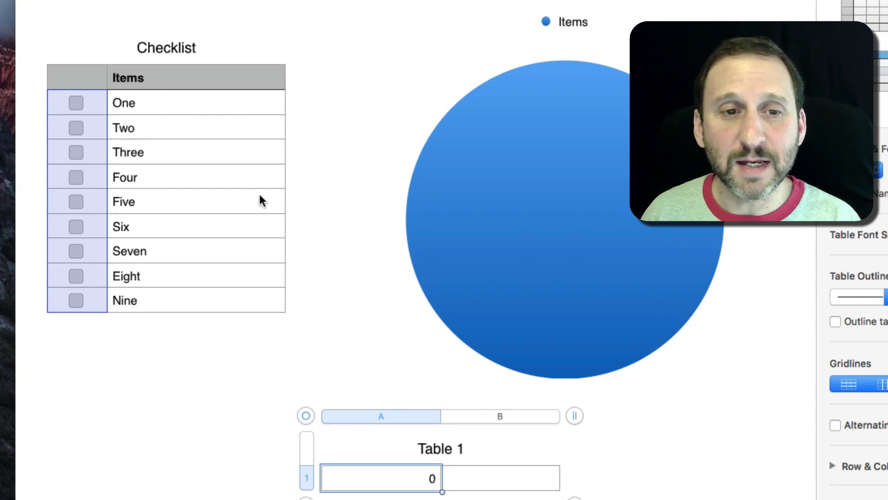
Step: Test the count by ticking items Two, Three and Five, then untick them
{"action": "left_click", "coordinate": [77, 129]}
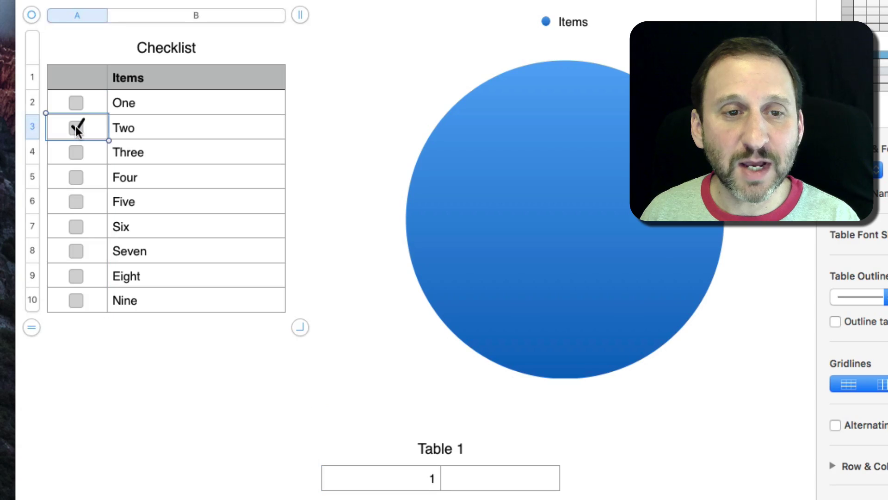
{"action": "left_click", "coordinate": [76, 153]}
{"action": "left_click", "coordinate": [77, 204]}
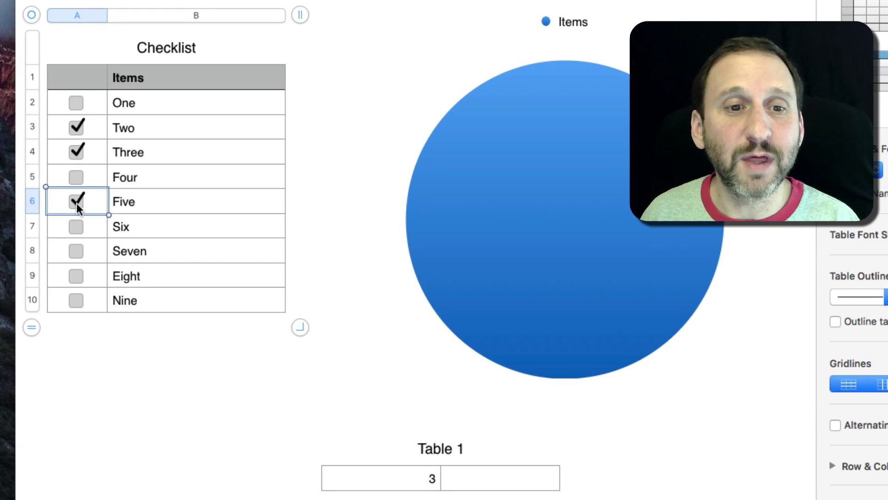
{"action": "left_click", "coordinate": [76, 202]}
{"action": "left_click", "coordinate": [77, 152]}
{"action": "left_click", "coordinate": [77, 128]}
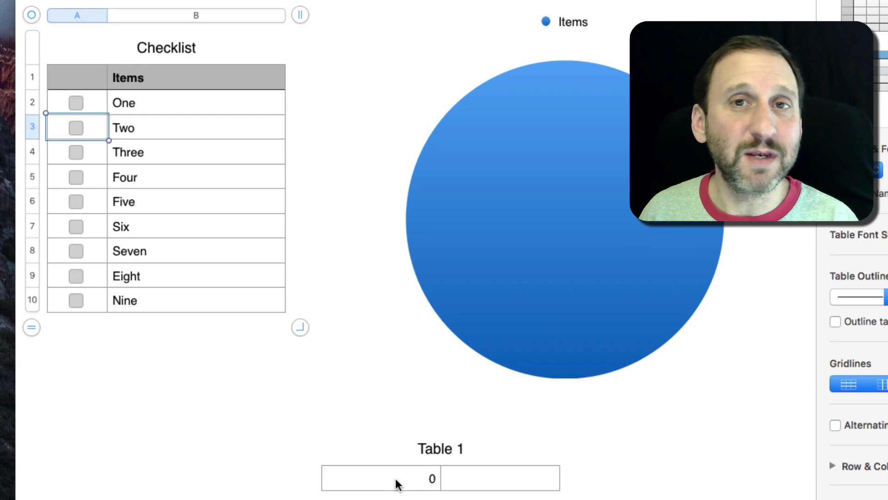
Step: Edit Table 1's COUNTIF formula to add a COUNTA referencing Checklist column A
{"action": "left_click", "coordinate": [393, 359]}
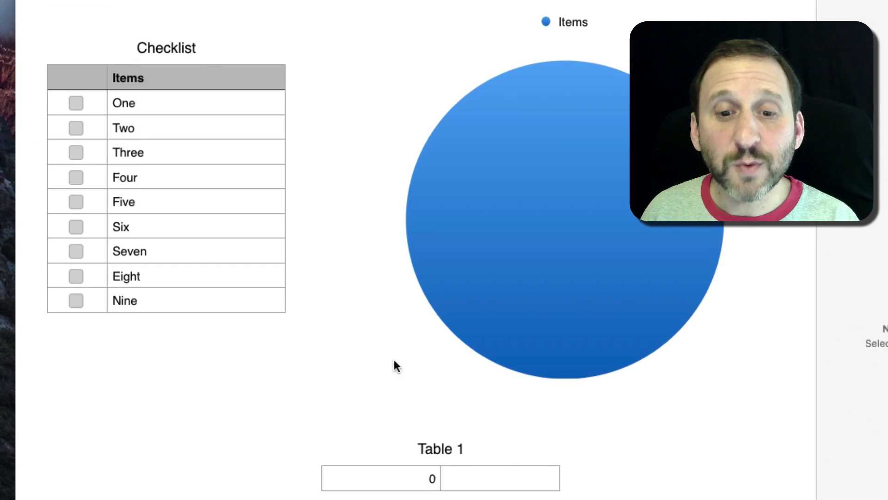
{"action": "double_click", "coordinate": [430, 478]}
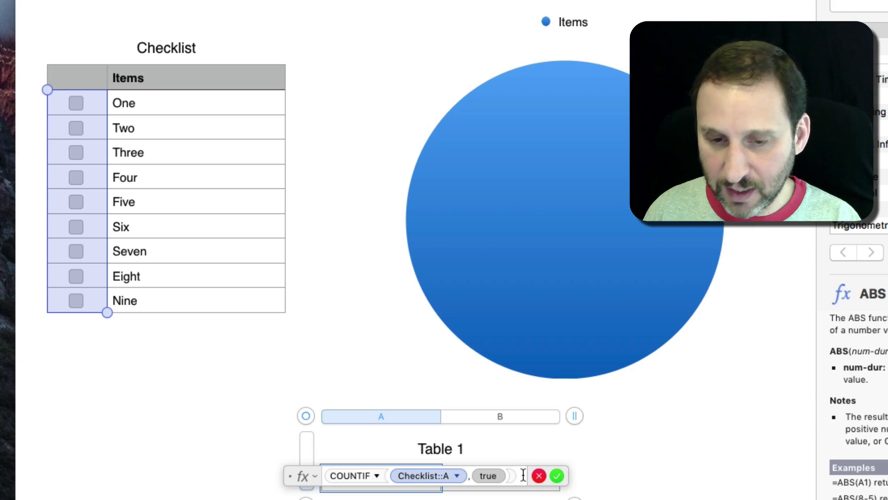
{"action": "type", "text": "+"}
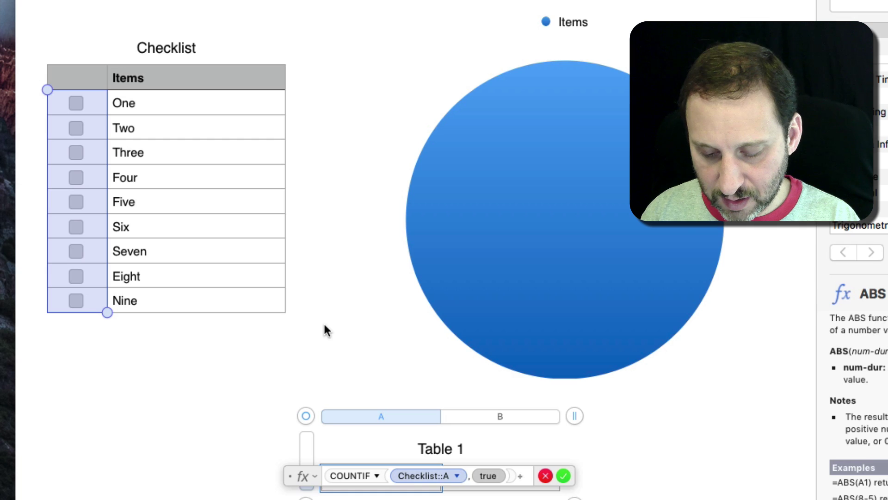
{"action": "type", "text": "COUNTA"}
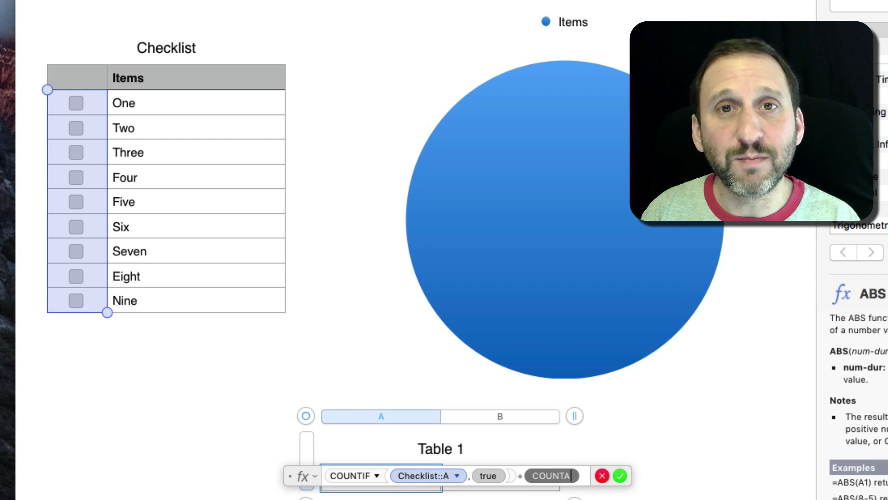
{"action": "type", "text": "("}
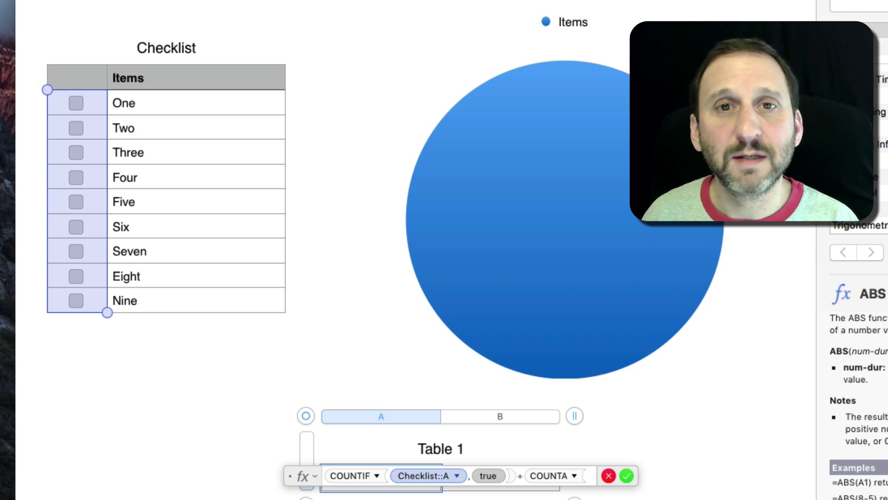
{"action": "left_click", "coordinate": [88, 18]}
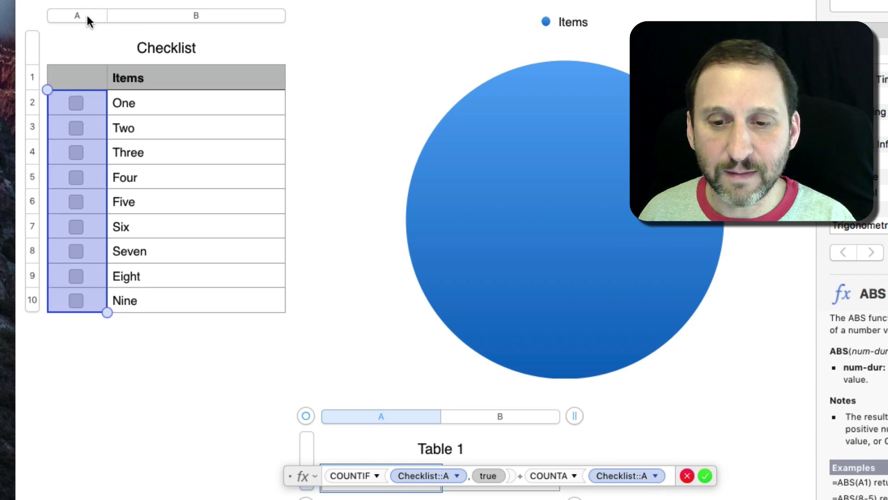
Step: Commit the fraction formula and tick all nine items One through Nine to test it
{"action": "type", "text": ")"}
{"action": "key", "text": "Return"}
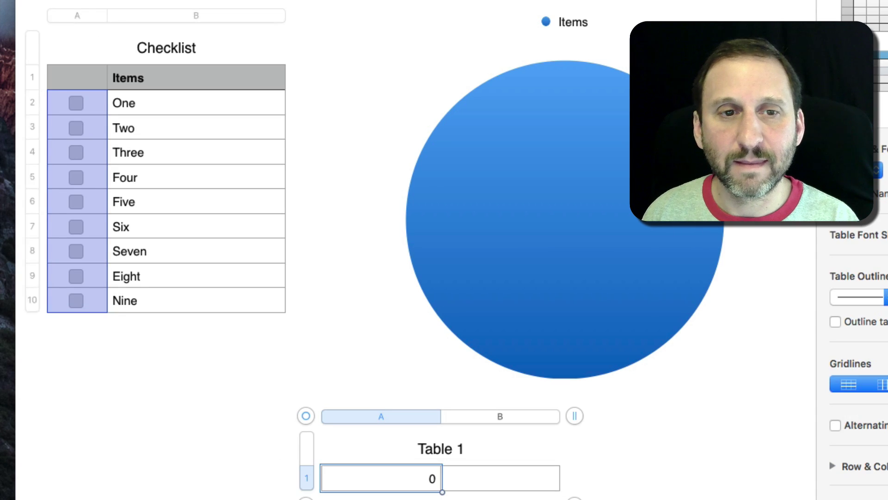
{"action": "left_click", "coordinate": [77, 104]}
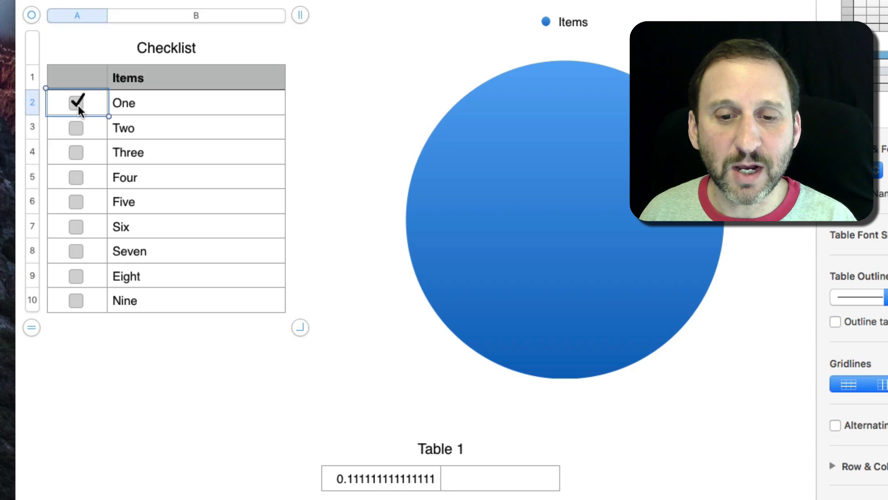
{"action": "left_click", "coordinate": [77, 127]}
{"action": "left_click", "coordinate": [78, 154]}
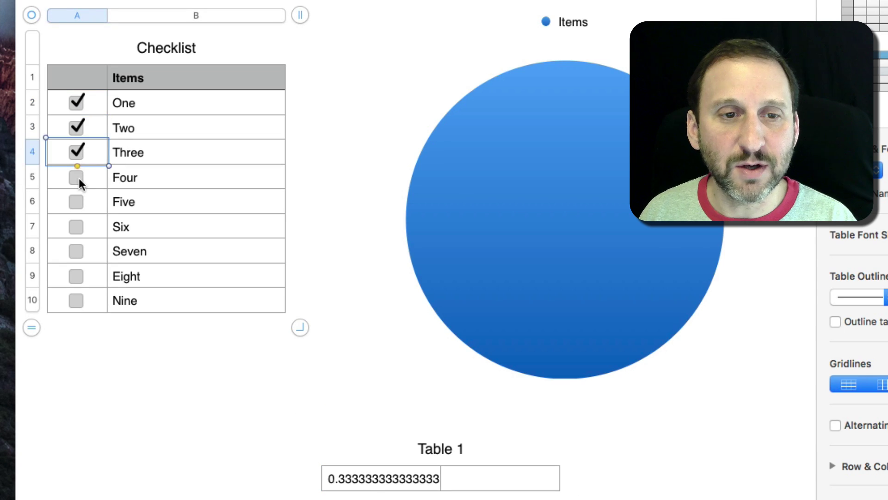
{"action": "left_click", "coordinate": [76, 177]}
{"action": "left_click", "coordinate": [76, 202]}
{"action": "left_click", "coordinate": [77, 227]}
{"action": "left_click", "coordinate": [78, 251]}
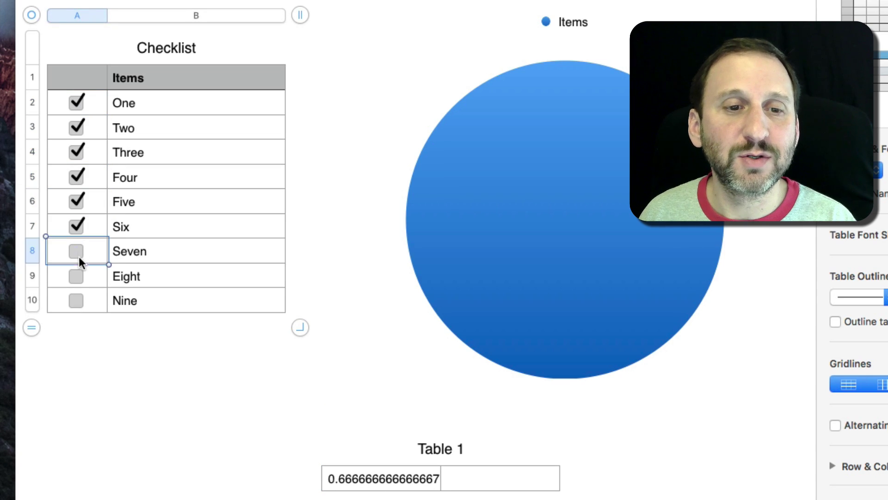
{"action": "left_click", "coordinate": [77, 276]}
{"action": "left_click", "coordinate": [77, 300]}
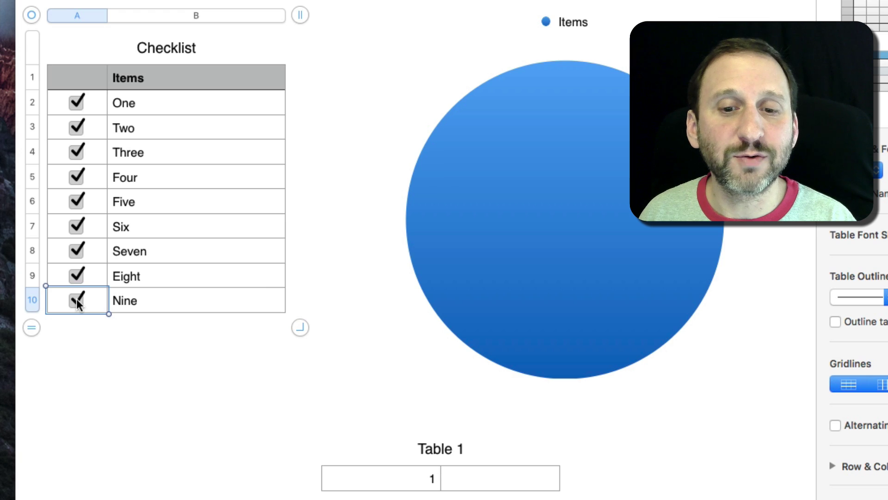
Step: Untick all nine items, then tick only item One for 0.1111
{"action": "left_click", "coordinate": [77, 301]}
{"action": "left_click", "coordinate": [77, 276]}
{"action": "left_click", "coordinate": [77, 251]}
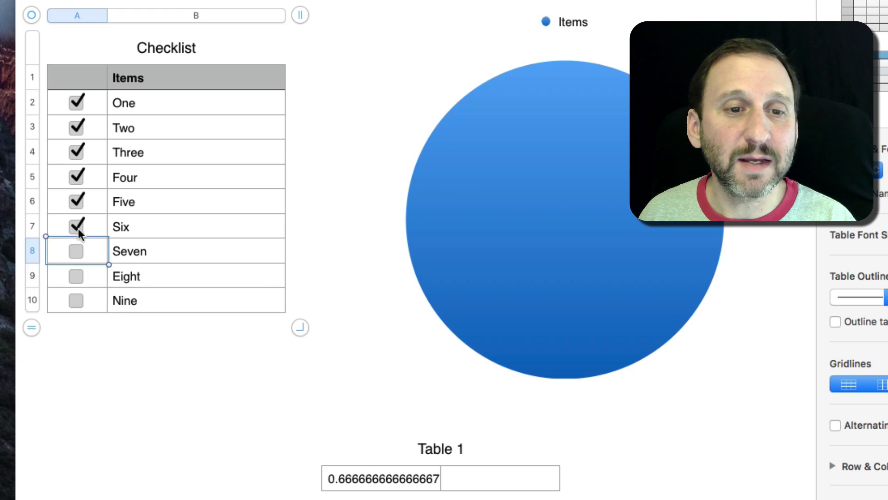
{"action": "left_click", "coordinate": [77, 227]}
{"action": "left_click", "coordinate": [77, 202]}
{"action": "left_click", "coordinate": [77, 178]}
{"action": "left_click", "coordinate": [77, 153]}
{"action": "left_click", "coordinate": [77, 128]}
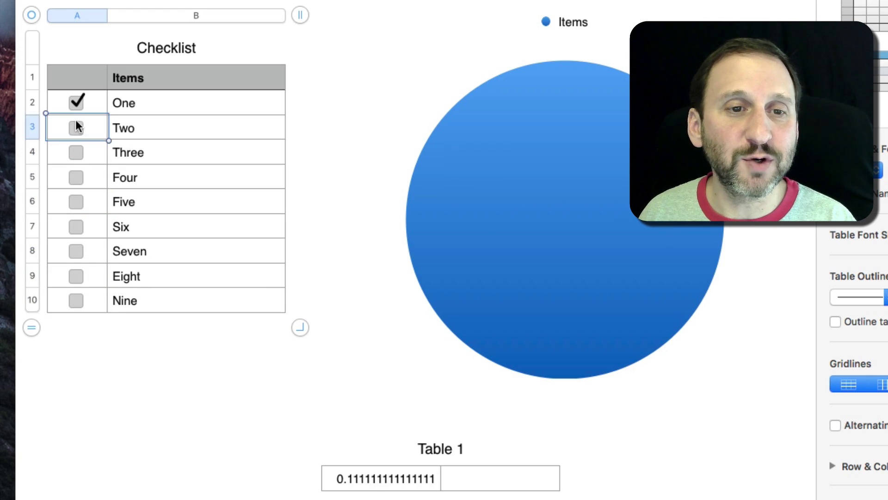
{"action": "left_click", "coordinate": [76, 102]}
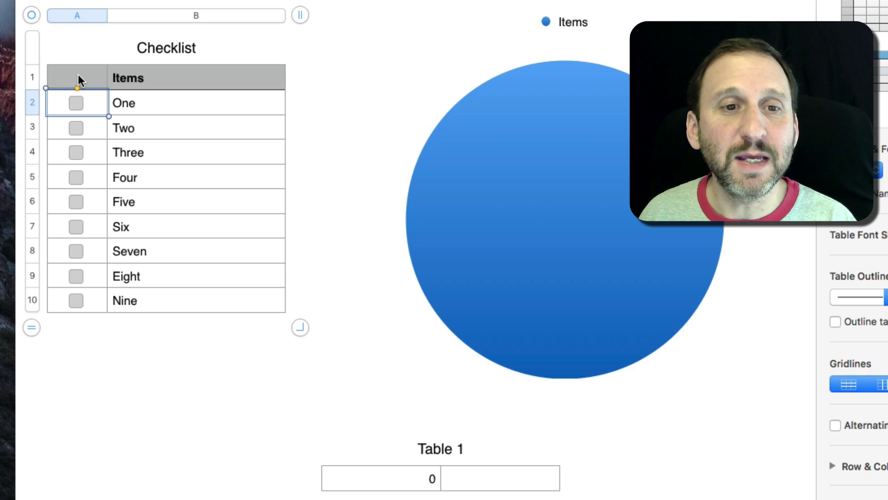
{"action": "left_click", "coordinate": [76, 102]}
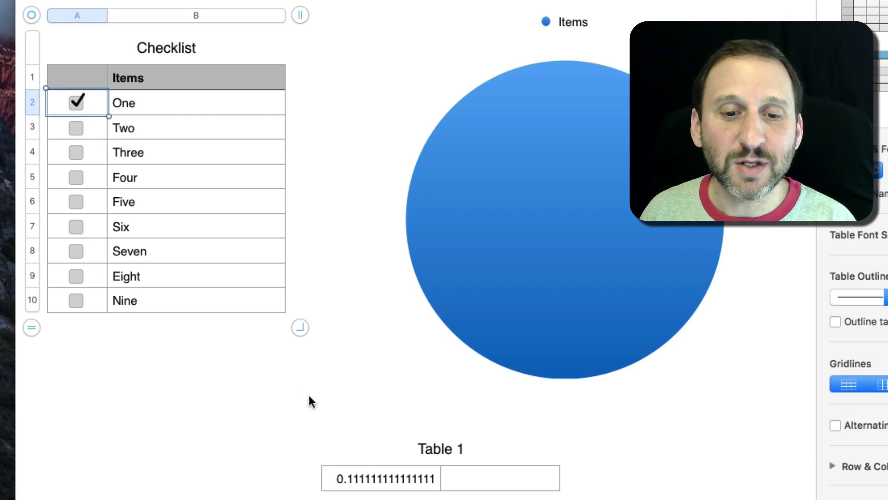
Step: Format Table 1's result cell as Percentage with 0 decimals, testing with item Two
{"action": "left_click", "coordinate": [377, 481]}
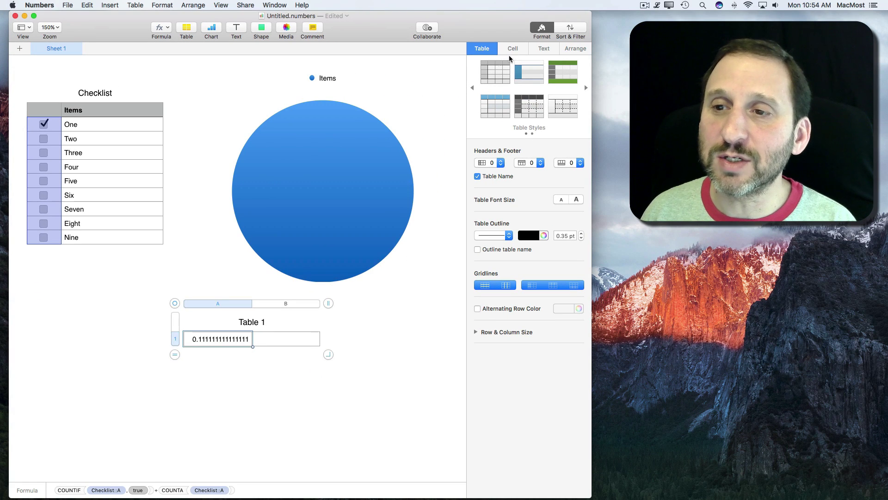
{"action": "left_click", "coordinate": [514, 48]}
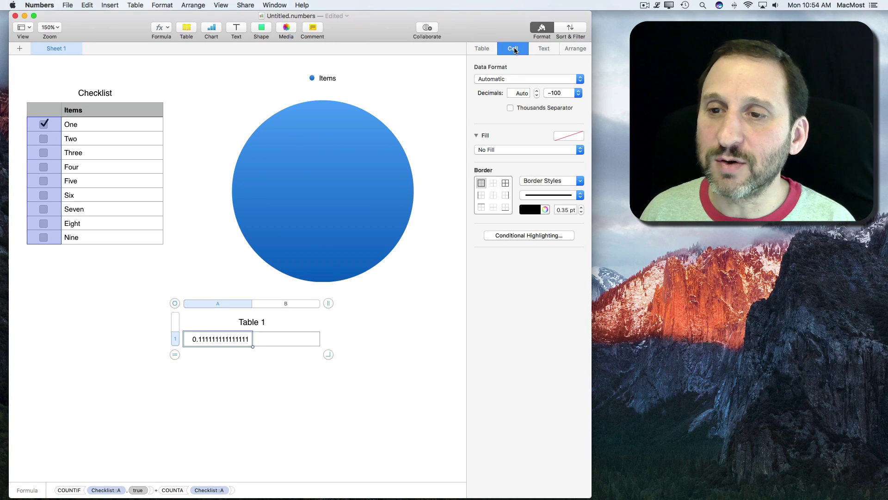
{"action": "left_click", "coordinate": [511, 78]}
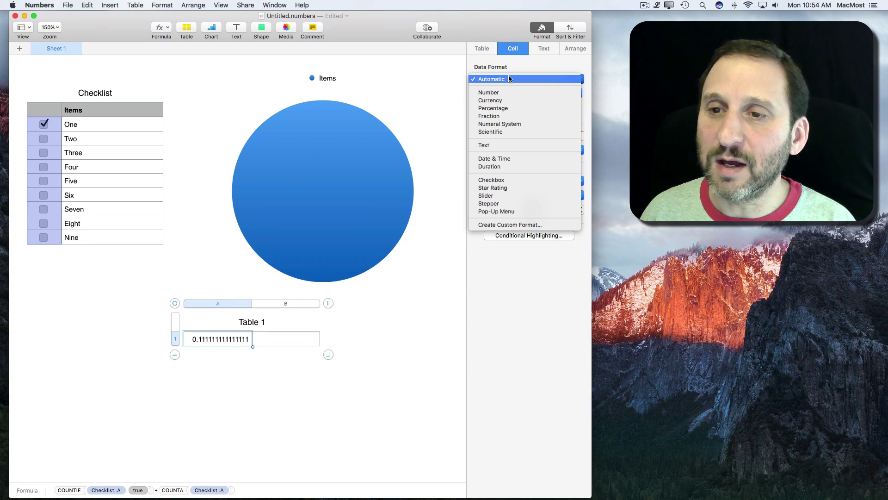
{"action": "left_click", "coordinate": [510, 110]}
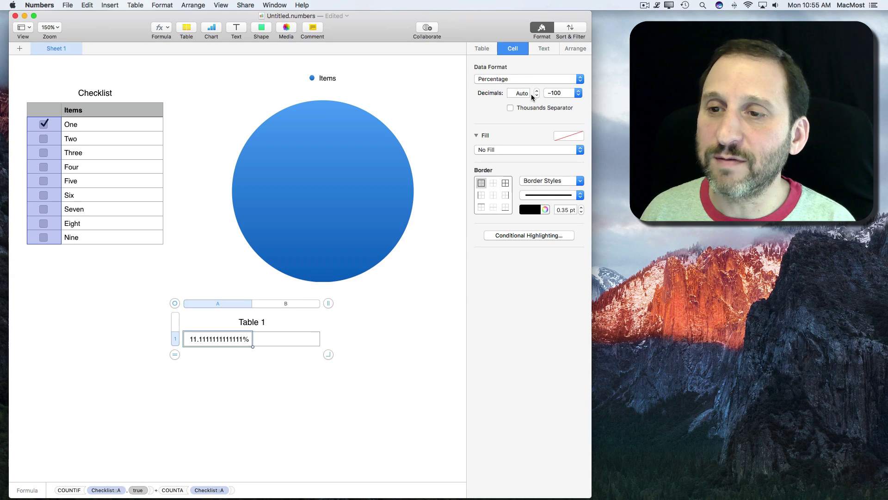
{"action": "double_click", "coordinate": [520, 93]}
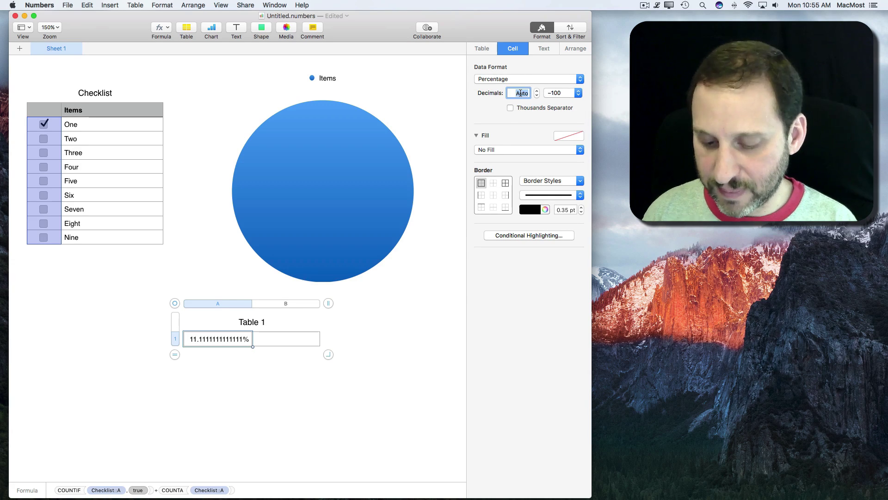
{"action": "type", "text": "0"}
{"action": "key", "text": "Return"}
{"action": "left_click", "coordinate": [44, 138]}
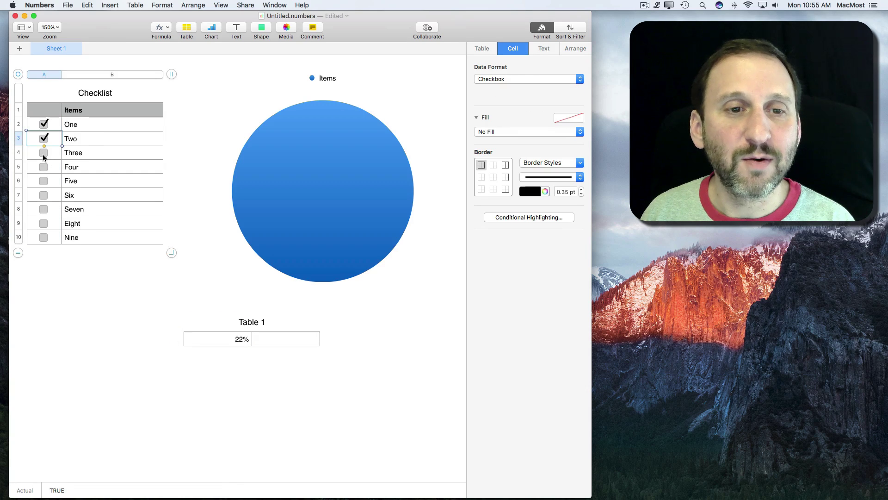
{"action": "left_click", "coordinate": [44, 137]}
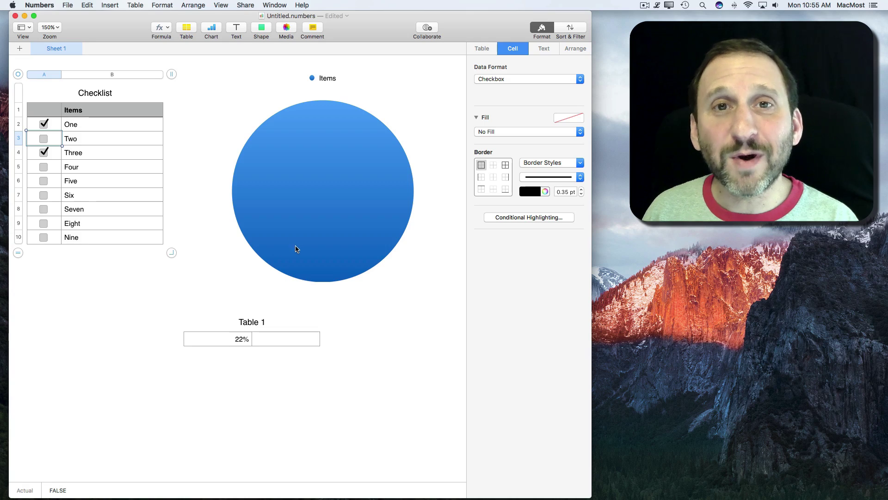
Step: Enter =1-A1 in Table 1's B1 to show 78% remaining, testing with item Eight
{"action": "left_click", "coordinate": [272, 341]}
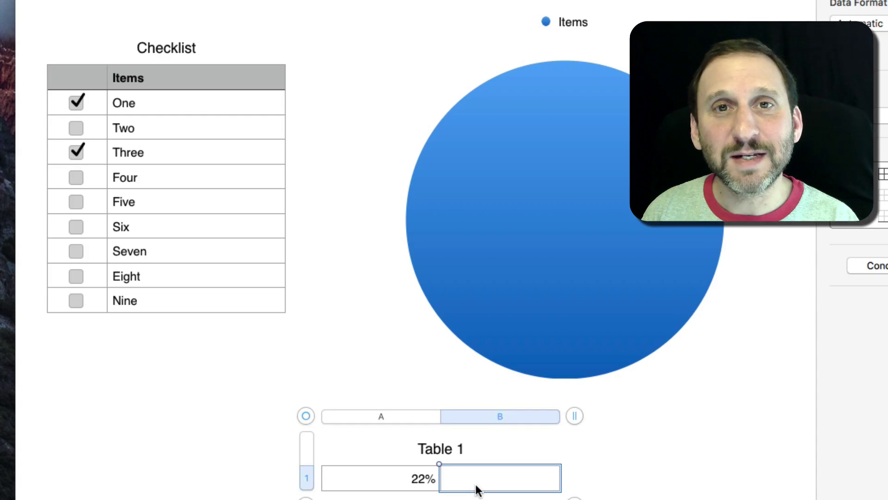
{"action": "type", "text": "1"}
{"action": "type", "text": "="}
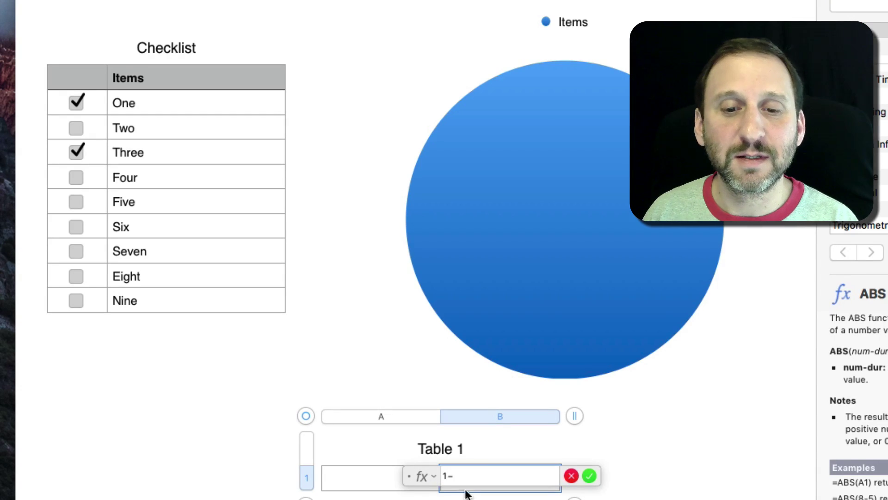
{"action": "left_click", "coordinate": [357, 473]}
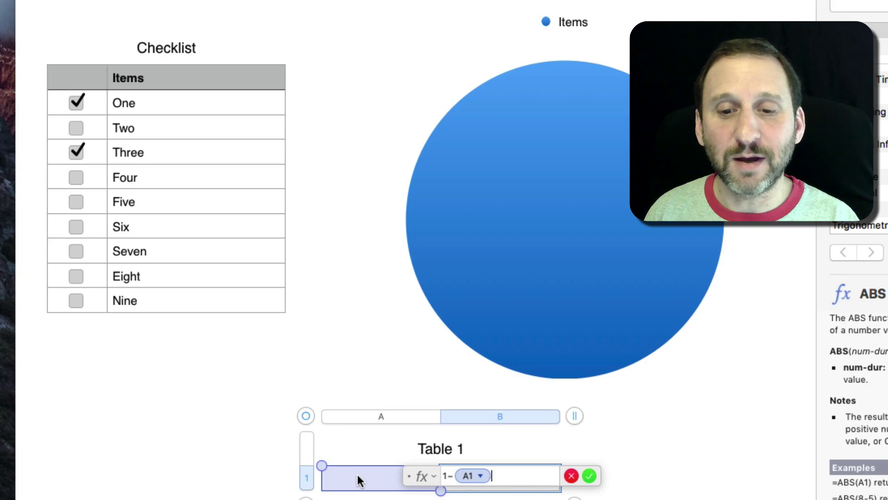
{"action": "key", "text": "Return"}
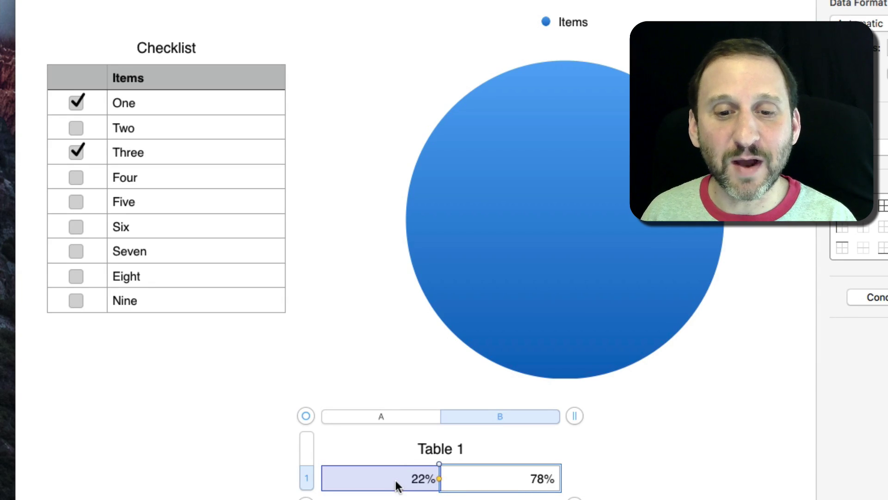
{"action": "left_click", "coordinate": [77, 276]}
{"action": "left_click", "coordinate": [78, 277]}
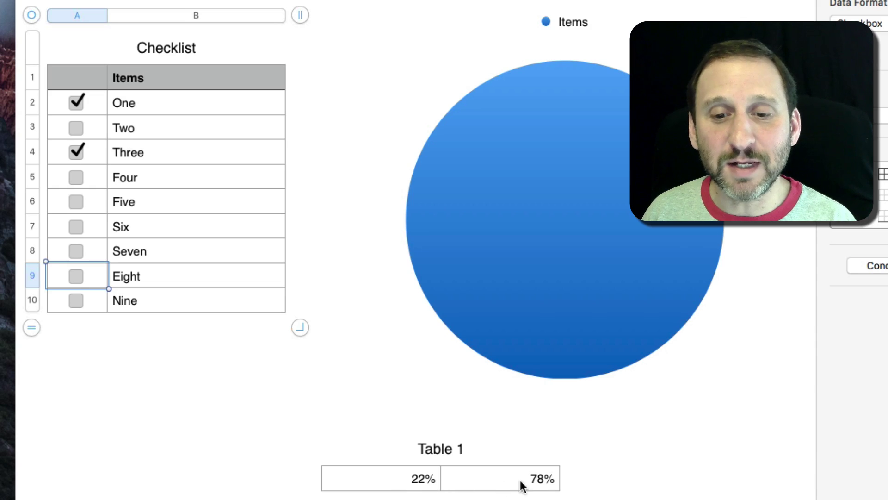
Step: Switch the pie chart's data to Table 1's two percentage cells and drop the Items series
{"action": "left_click", "coordinate": [540, 268]}
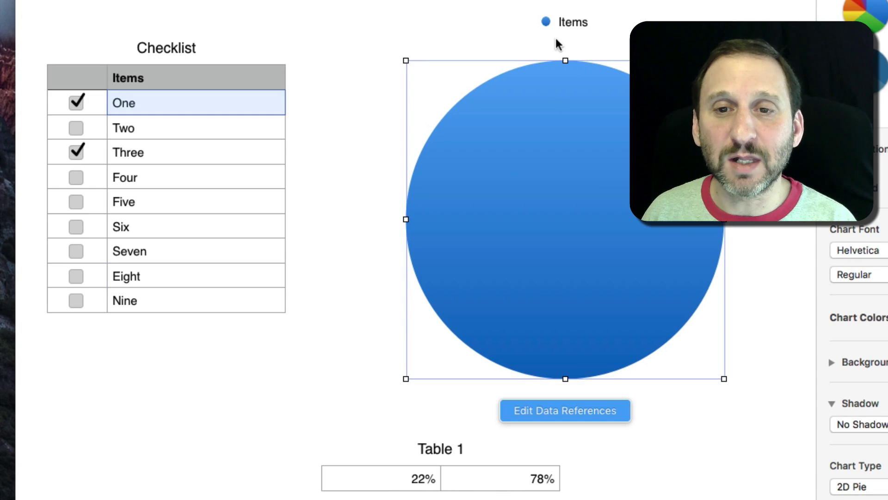
{"action": "left_click", "coordinate": [548, 412]}
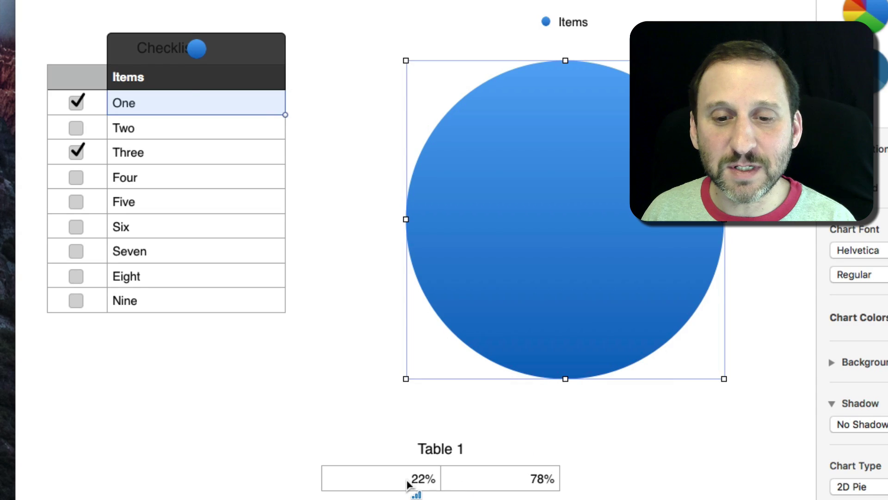
{"action": "left_click_drag", "start_coordinate": [410, 486], "coordinate": [502, 483]}
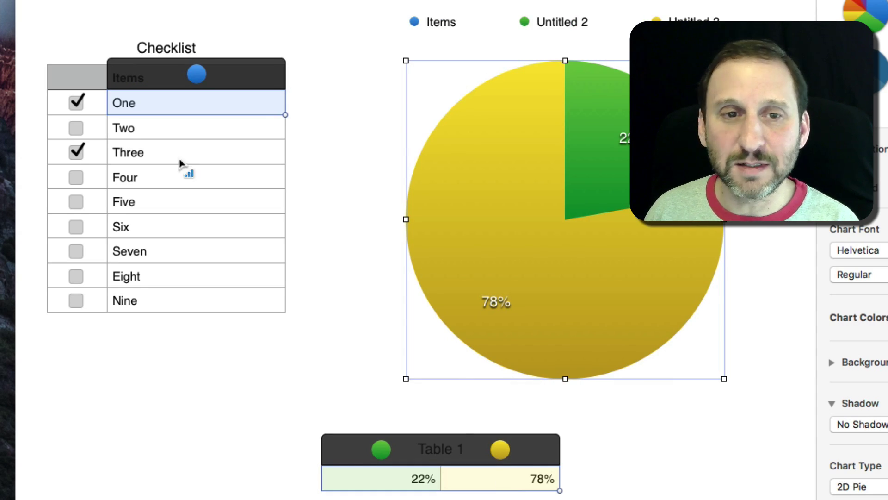
{"action": "left_click", "coordinate": [173, 80]}
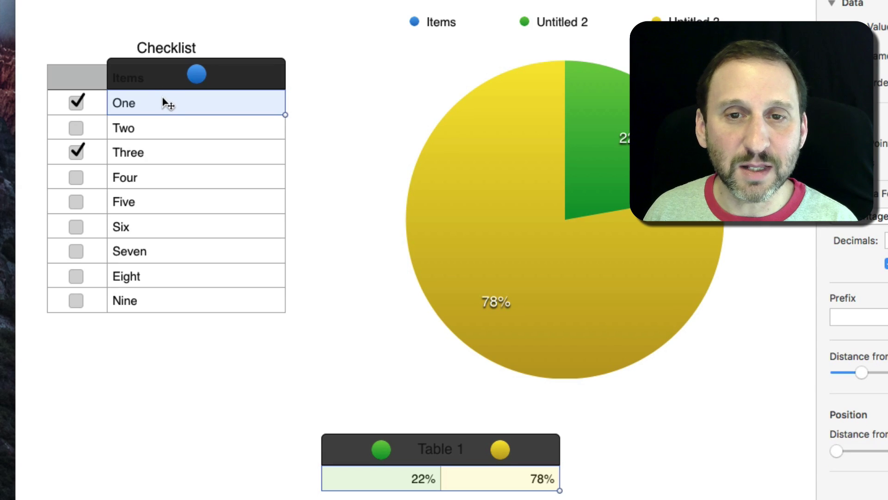
{"action": "key", "text": "super+z"}
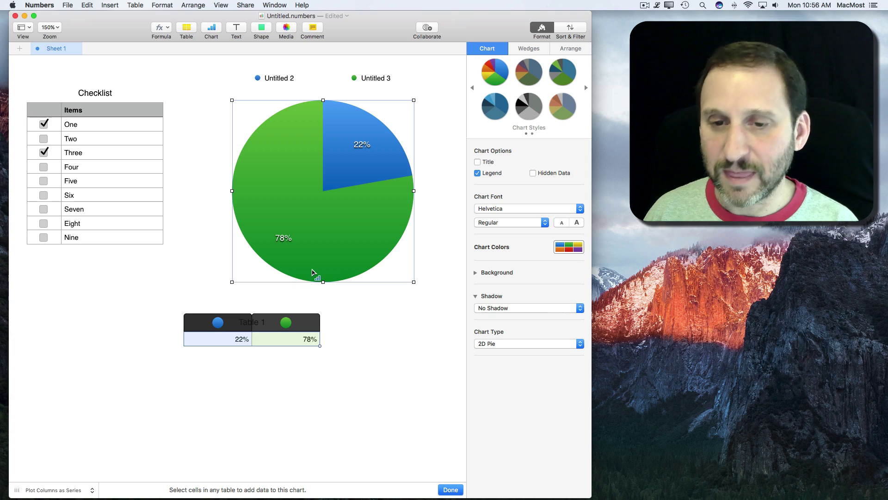
Step: Finish editing chart data, then hide the 78% value label on the larger wedge
{"action": "left_click", "coordinate": [382, 295]}
{"action": "left_click", "coordinate": [333, 195]}
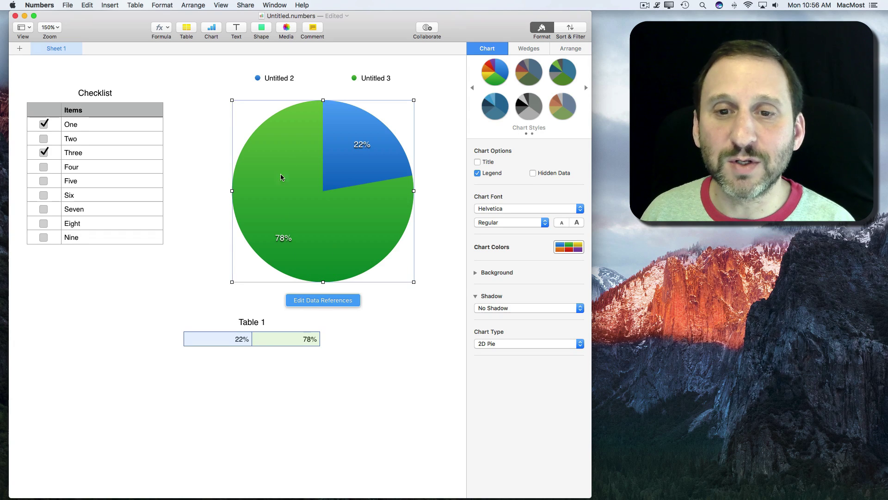
{"action": "left_click", "coordinate": [342, 231]}
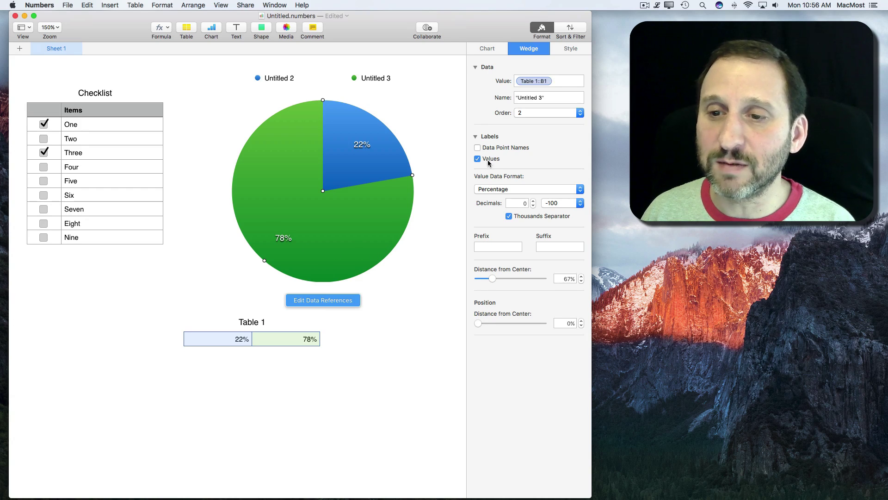
{"action": "left_click", "coordinate": [478, 159]}
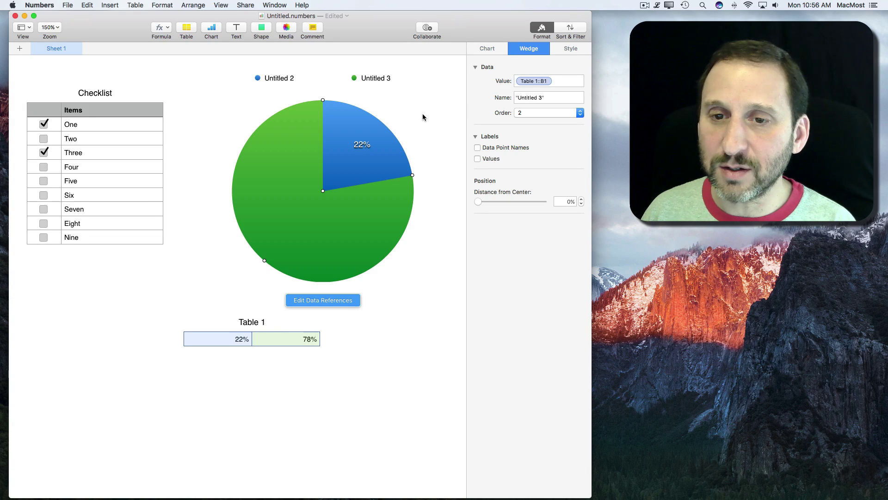
Step: Replace the large wedge's gradient with a solid dark gray colour fill
{"action": "left_click", "coordinate": [570, 51]}
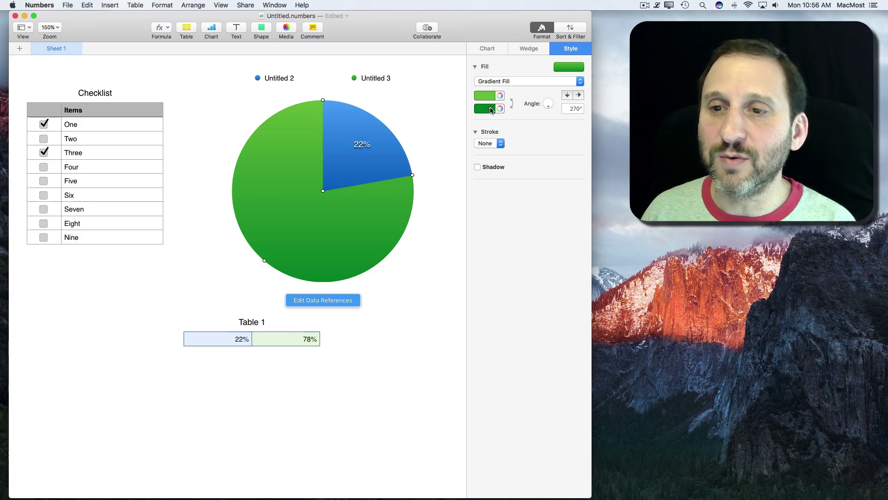
{"action": "left_click", "coordinate": [507, 84]}
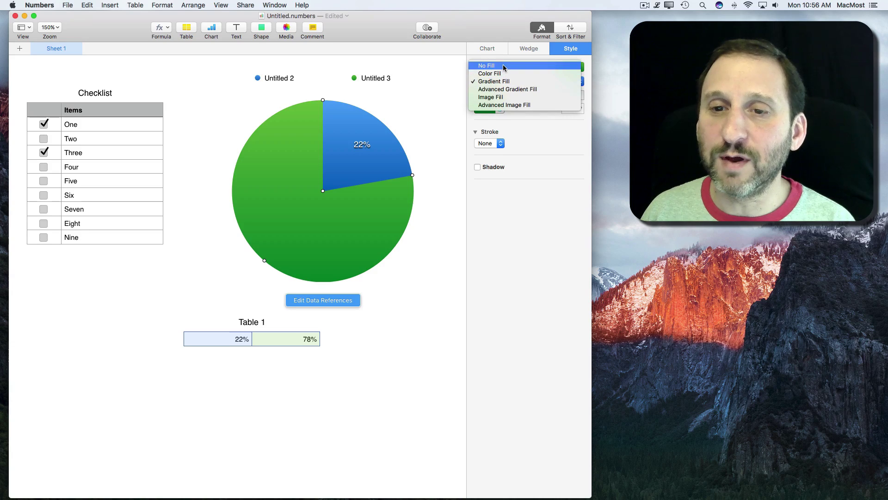
{"action": "left_click", "coordinate": [503, 65]}
{"action": "left_click", "coordinate": [503, 82]}
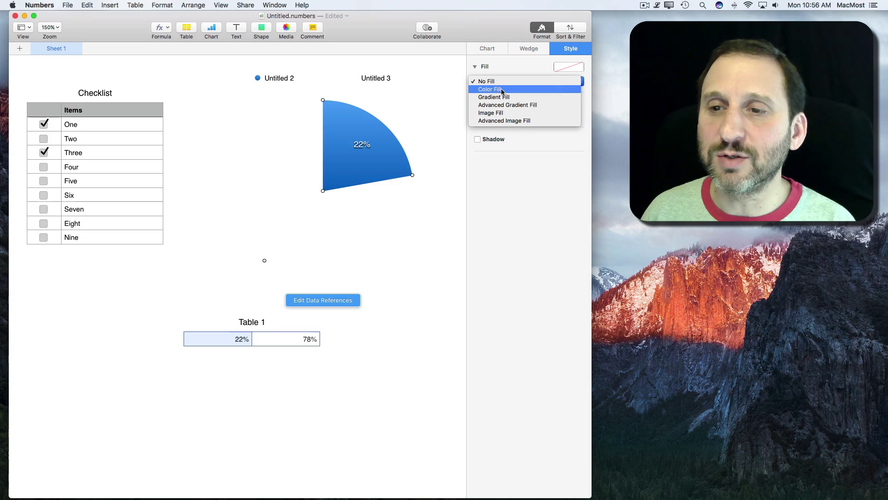
{"action": "left_click", "coordinate": [502, 89]}
{"action": "left_click", "coordinate": [491, 96]}
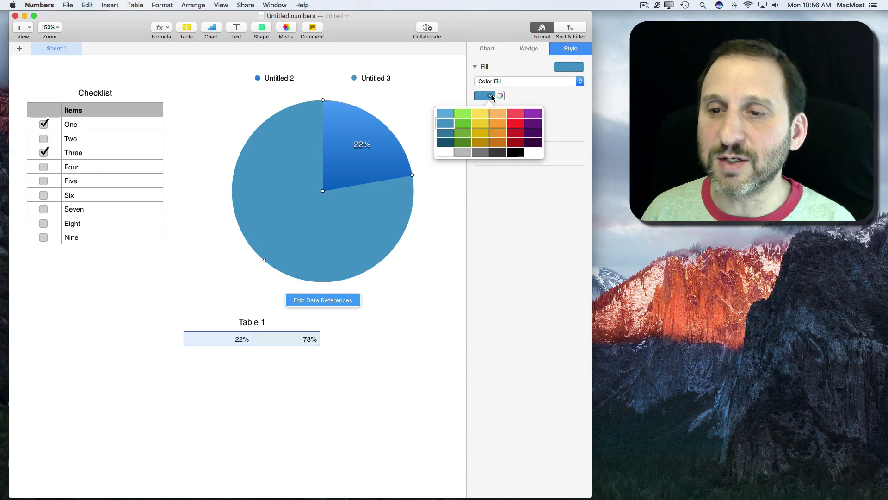
{"action": "left_click", "coordinate": [498, 152]}
{"action": "left_click", "coordinate": [426, 157]}
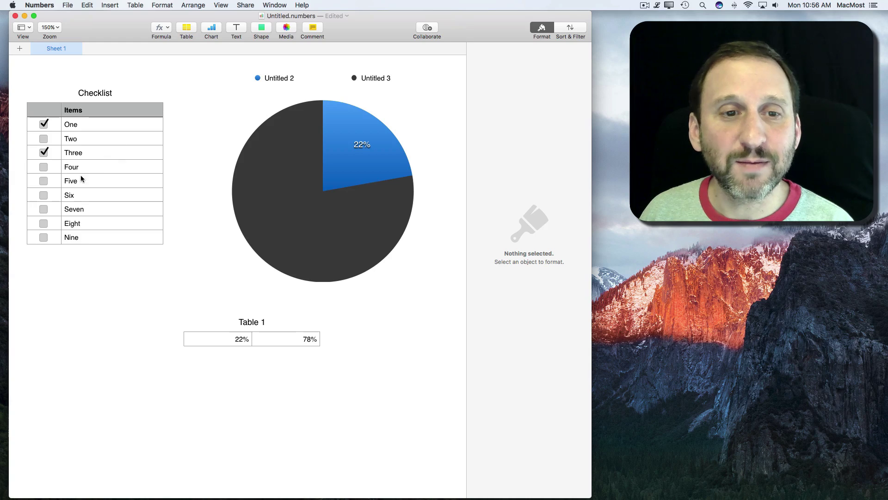
Step: Tick checklist items Five and Six and turn off the pie chart's legend
{"action": "left_click", "coordinate": [43, 181]}
{"action": "left_click", "coordinate": [43, 195]}
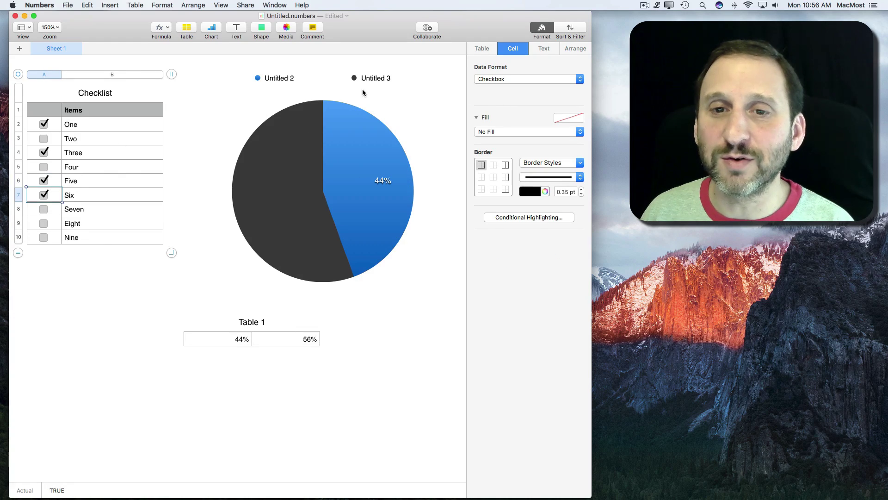
{"action": "left_click", "coordinate": [335, 157]}
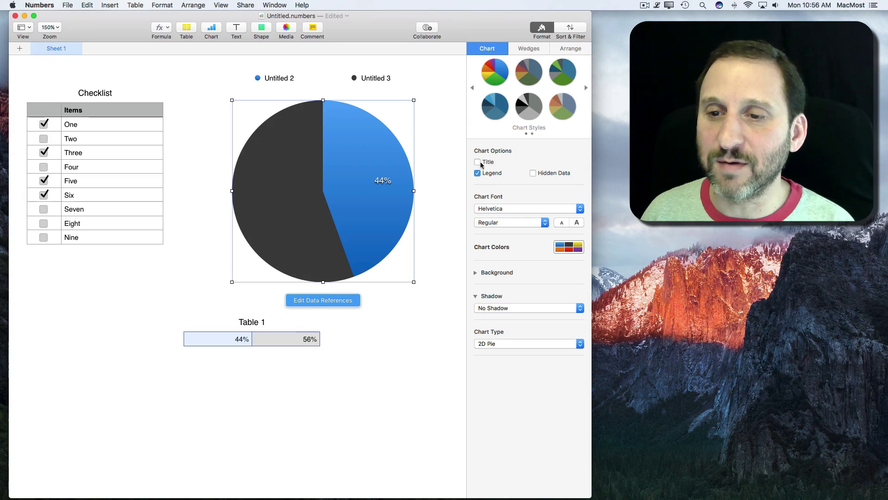
{"action": "left_click", "coordinate": [477, 173]}
{"action": "left_click", "coordinate": [195, 122]}
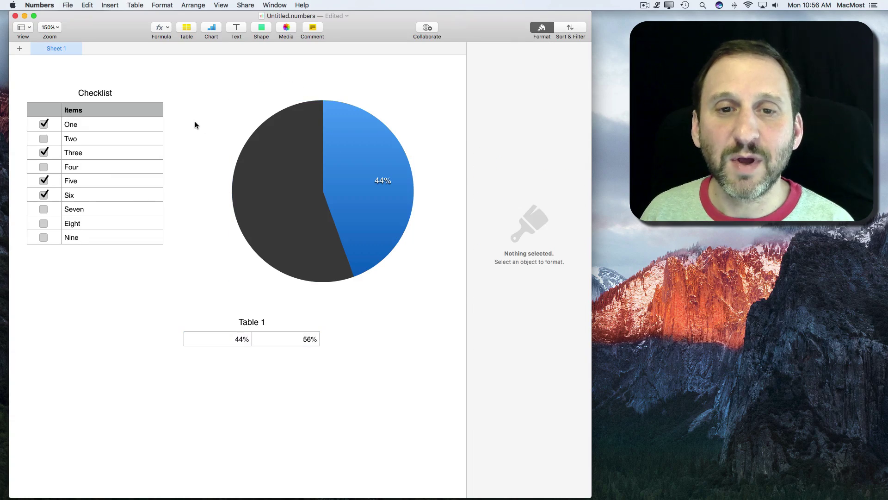
Step: Move the chart up, place Table 1 over the pie, and bring the chart to front
{"action": "mouse_move", "coordinate": [296, 182]}
{"action": "left_mouse_down"}
{"action": "mouse_move", "coordinate": [258, 163]}
{"action": "mouse_move", "coordinate": [307, 170]}
{"action": "left_mouse_up"}
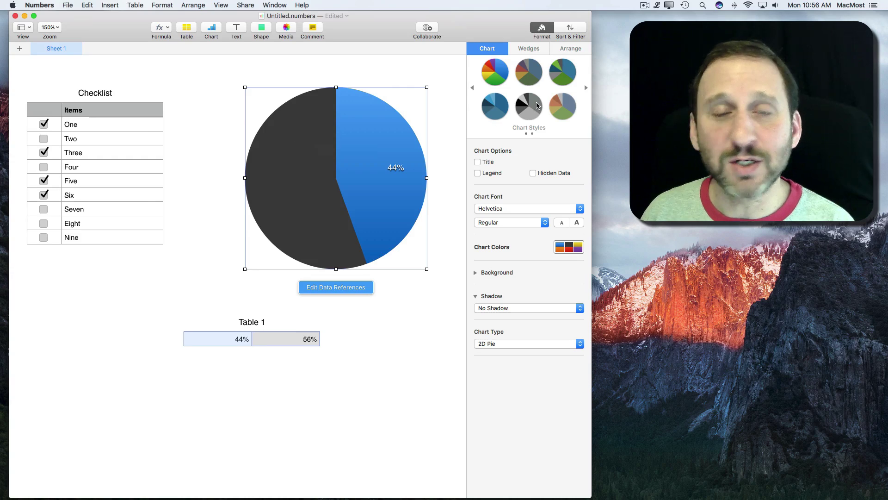
{"action": "left_click", "coordinate": [227, 341]}
{"action": "left_click_drag", "start_coordinate": [175, 303], "coordinate": [258, 144]}
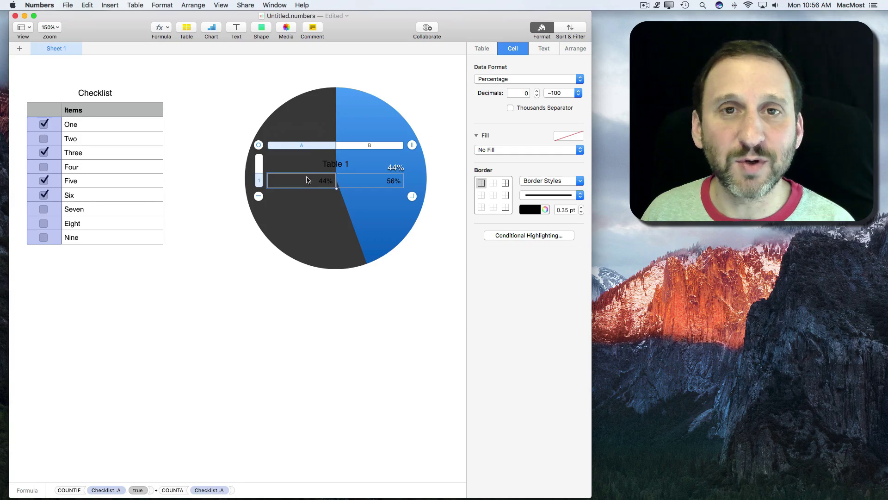
{"action": "left_click", "coordinate": [310, 127]}
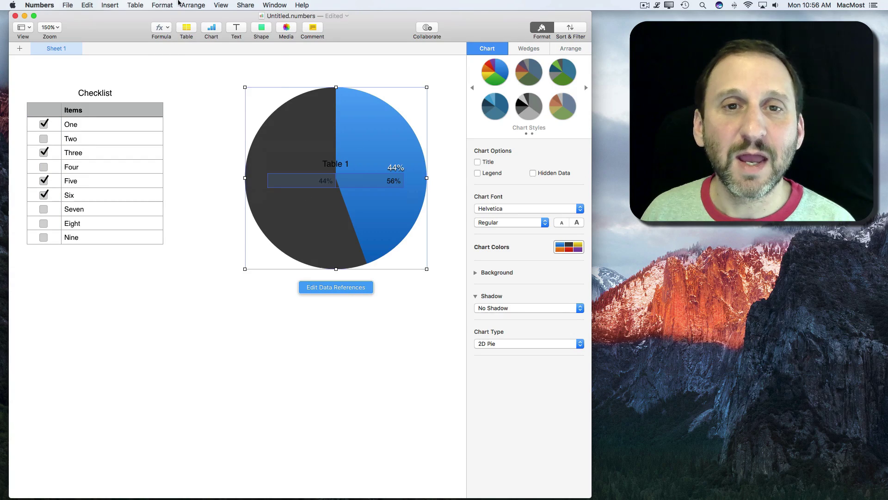
{"action": "left_click", "coordinate": [179, 4]}
{"action": "mouse_move", "coordinate": [209, 60]}
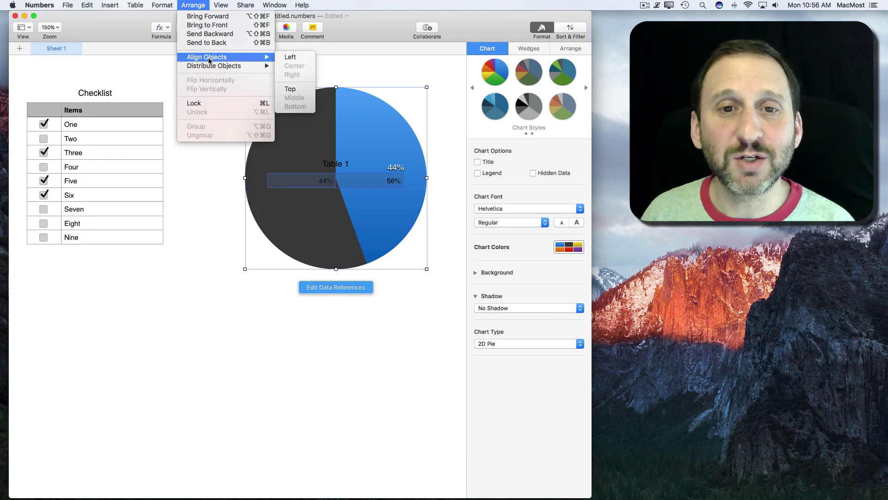
{"action": "left_click", "coordinate": [207, 24]}
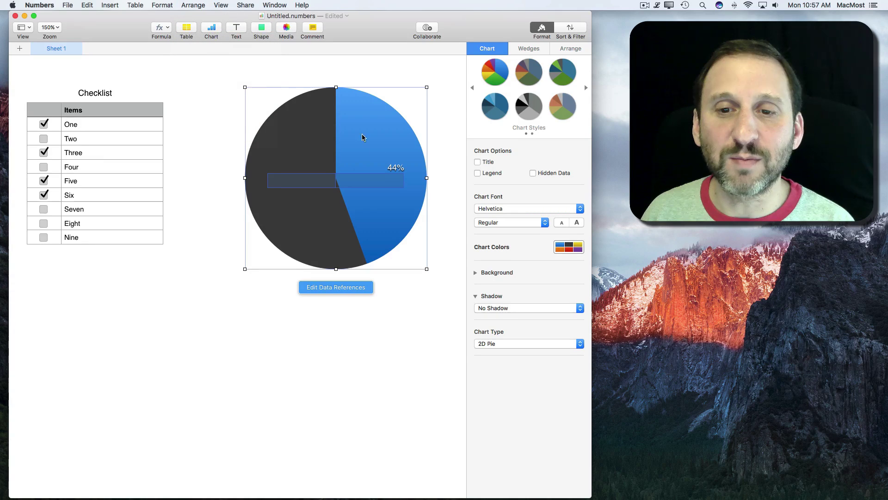
{"action": "left_click", "coordinate": [242, 351]}
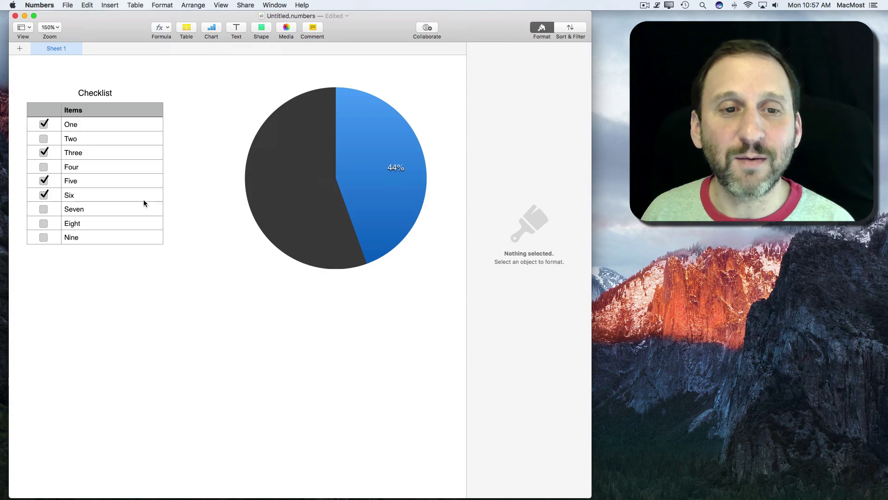
Step: Tick checklist items Four, Seven, Eight and Two, raising the pie to 89%
{"action": "left_click", "coordinate": [44, 166]}
{"action": "left_click", "coordinate": [43, 209]}
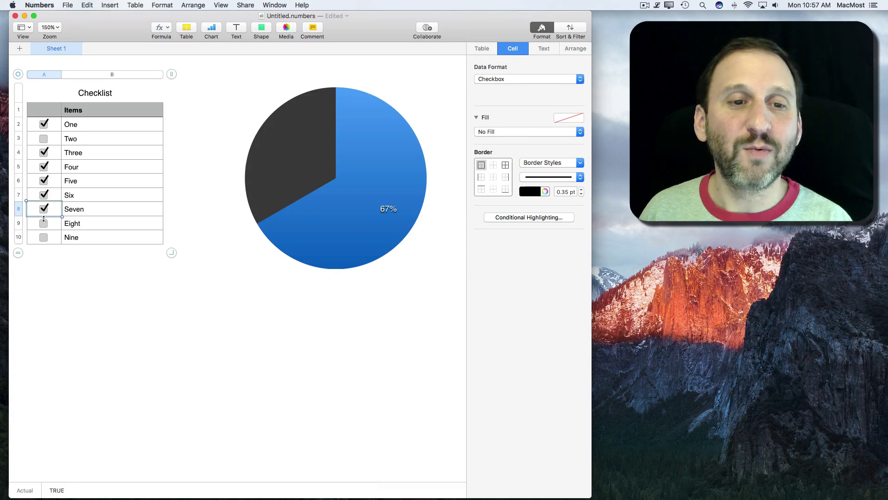
{"action": "left_click", "coordinate": [44, 223]}
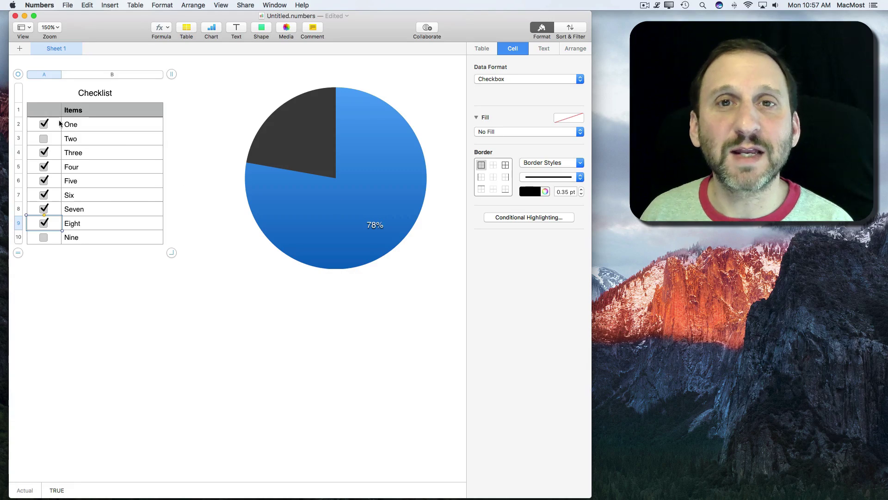
{"action": "left_click", "coordinate": [44, 138]}
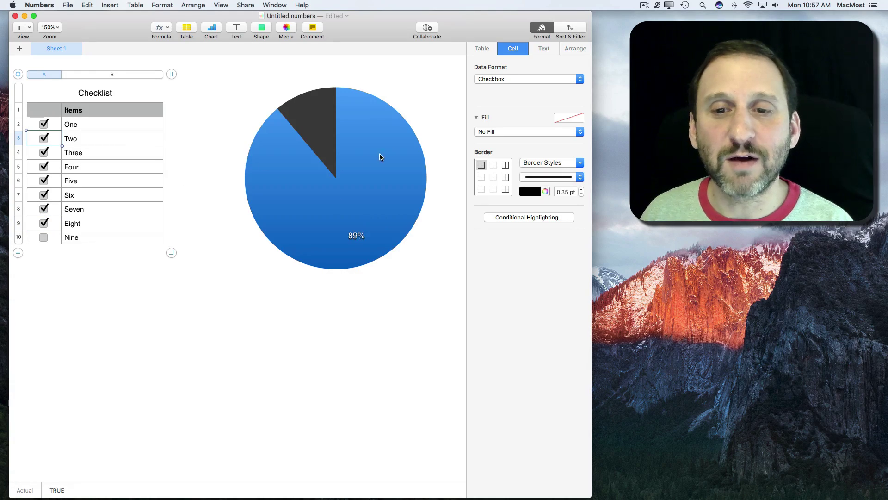